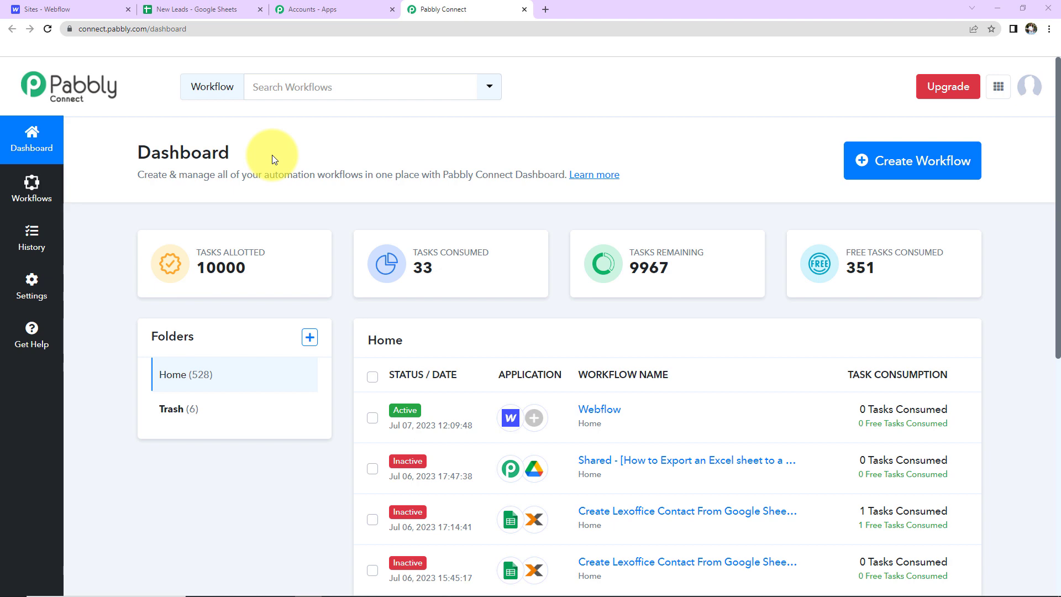
Create a new workflow by pasting the name 'Send Notification on Google Chat for Webflow Form Submission'.
{"action": "left_click", "coordinate": [938, 160]}
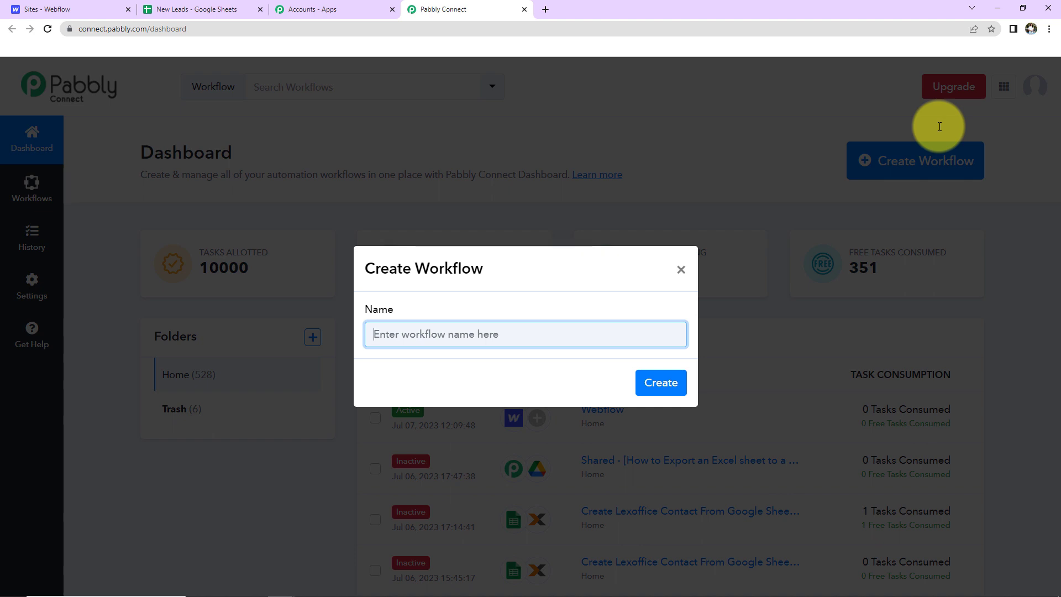
{"action": "type", "text": "Send Notification on Google Chat for Webflow Form Submission"}
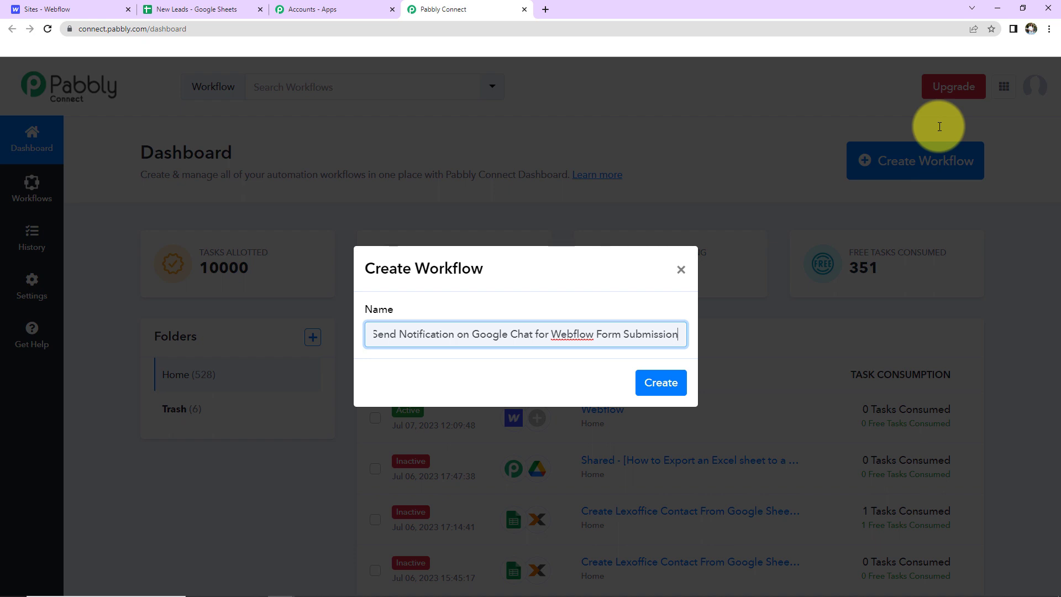
{"action": "left_click", "coordinate": [661, 382]}
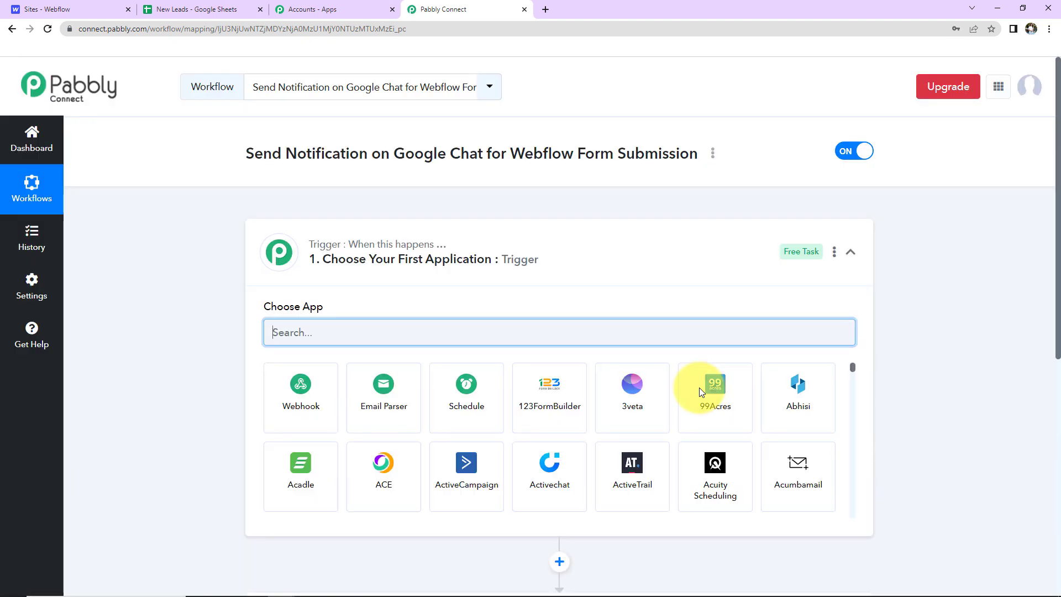
Choose Webflow as the trigger app with the New Form Submission event.
{"action": "scroll", "coordinate": [550, 284], "scroll_direction": "down", "scroll_amount": 2}
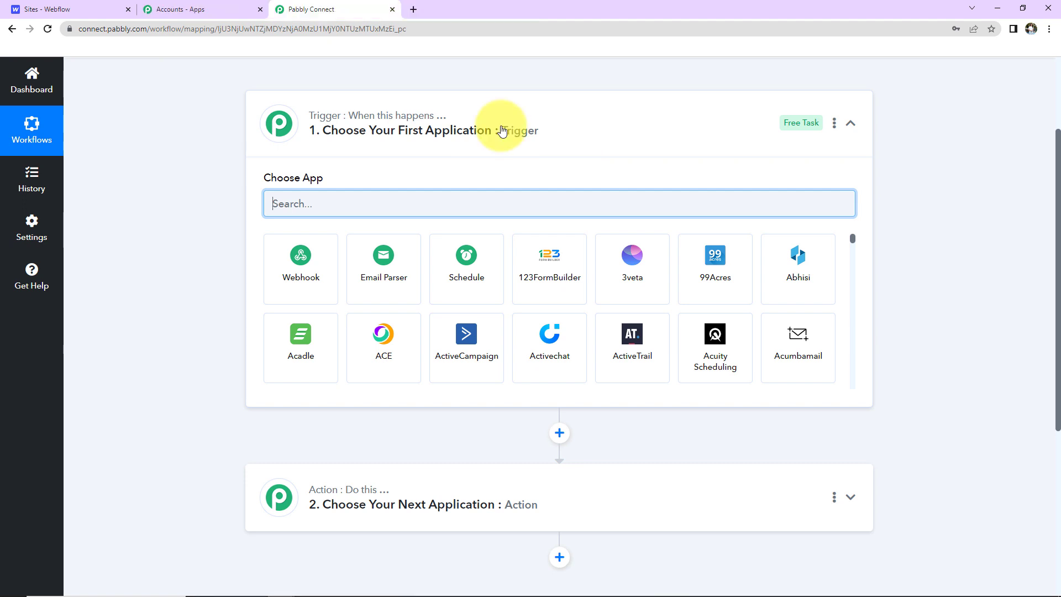
{"action": "type", "text": "Webflow"}
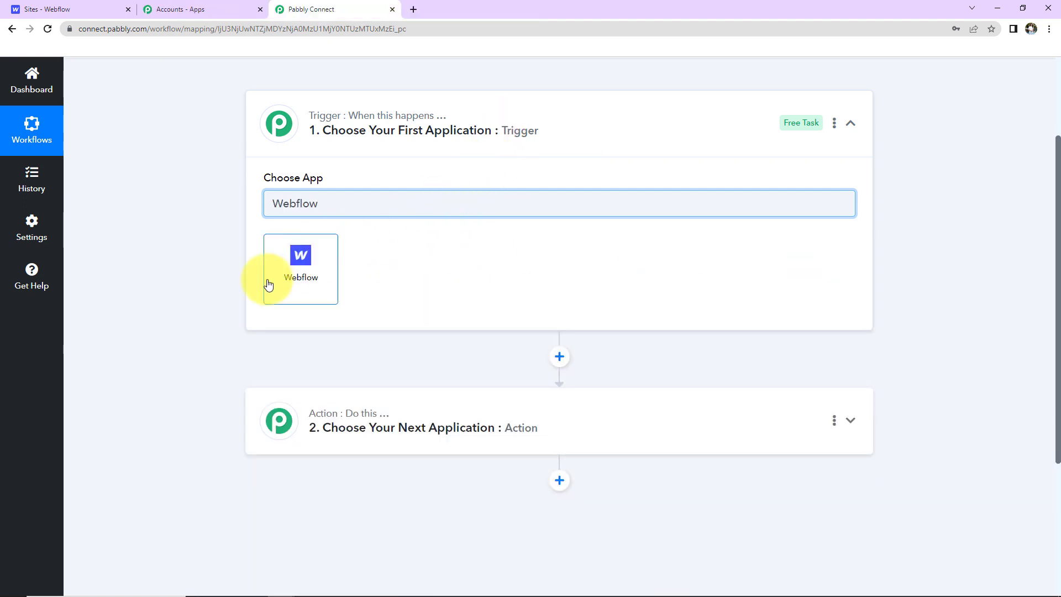
{"action": "left_click", "coordinate": [316, 279]}
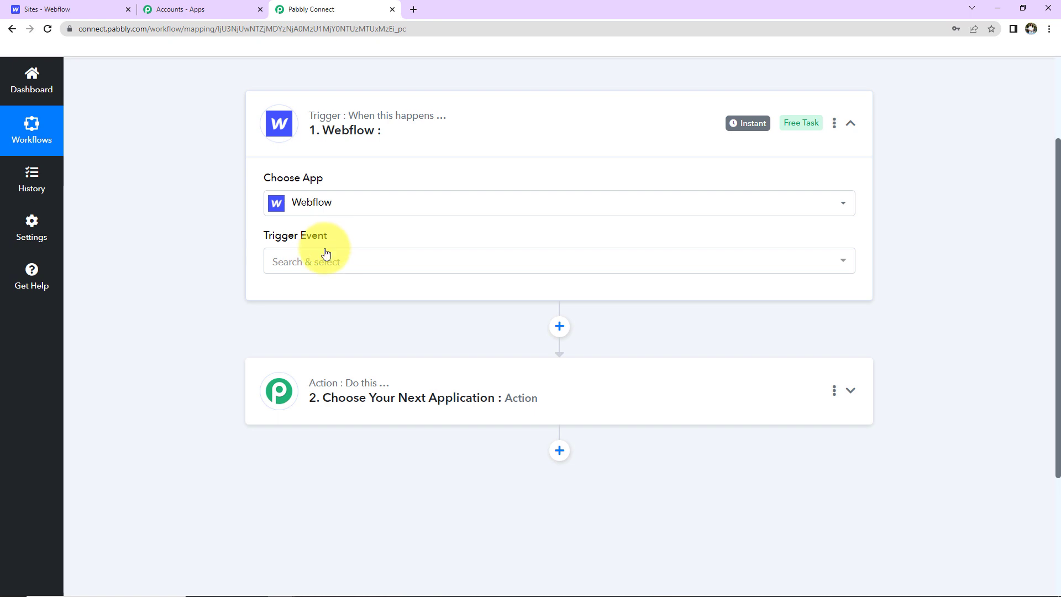
{"action": "left_click", "coordinate": [328, 257]}
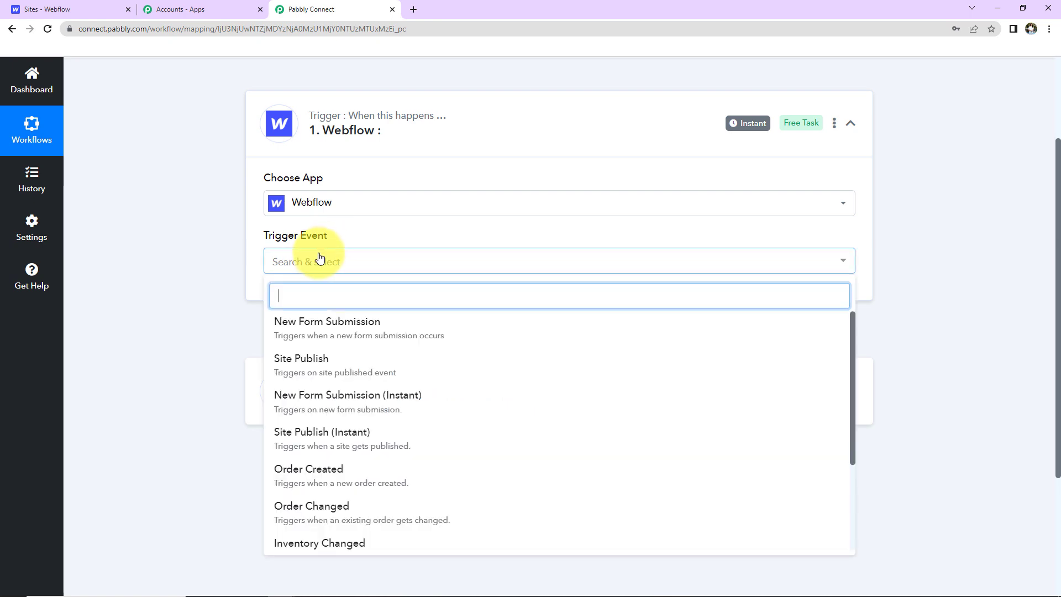
{"action": "left_click", "coordinate": [320, 326]}
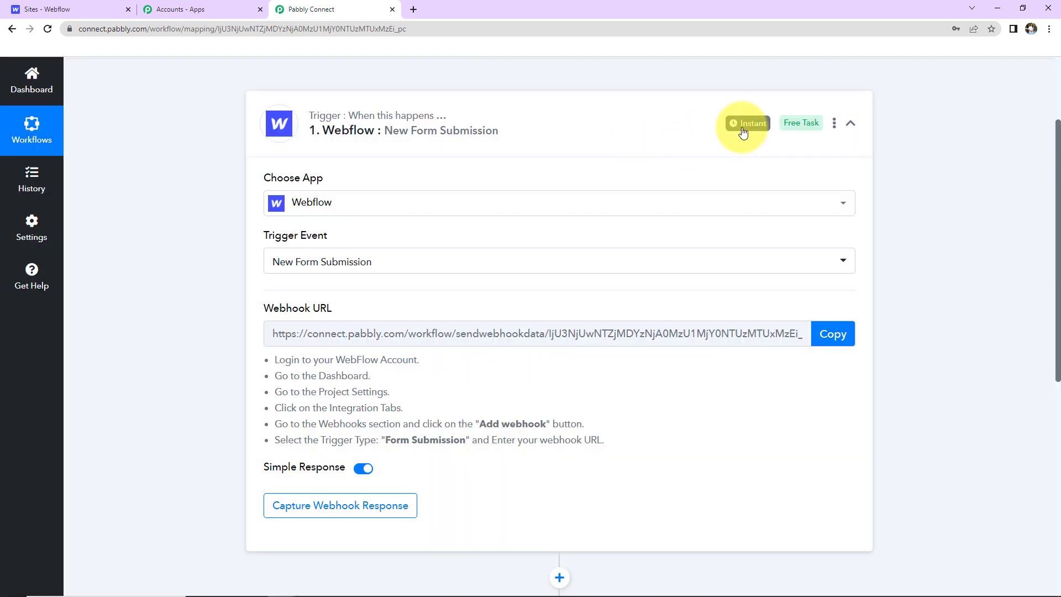
Highlight the Webhook URL heading and copy the trigger's webhook URL.
{"action": "mouse_move", "coordinate": [750, 125]}
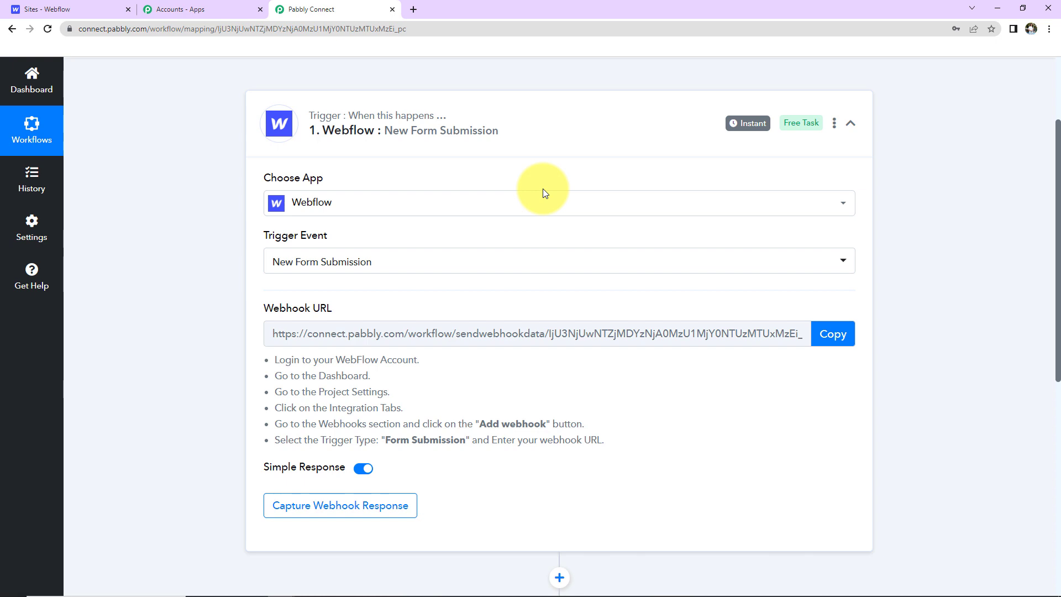
{"action": "left_click_drag", "start_coordinate": [258, 308], "coordinate": [367, 310]}
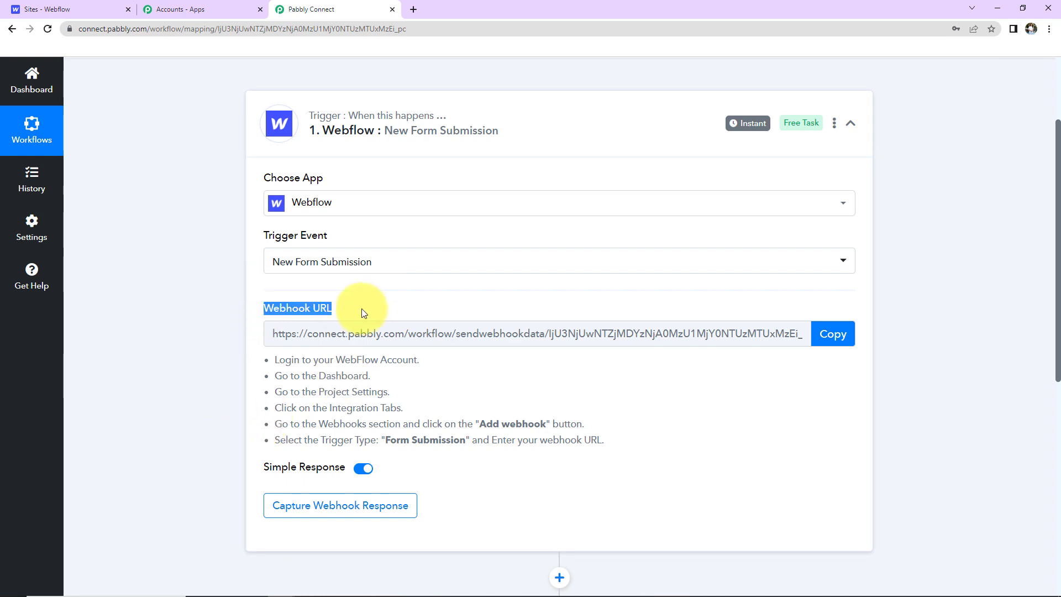
{"action": "mouse_move", "coordinate": [306, 312]}
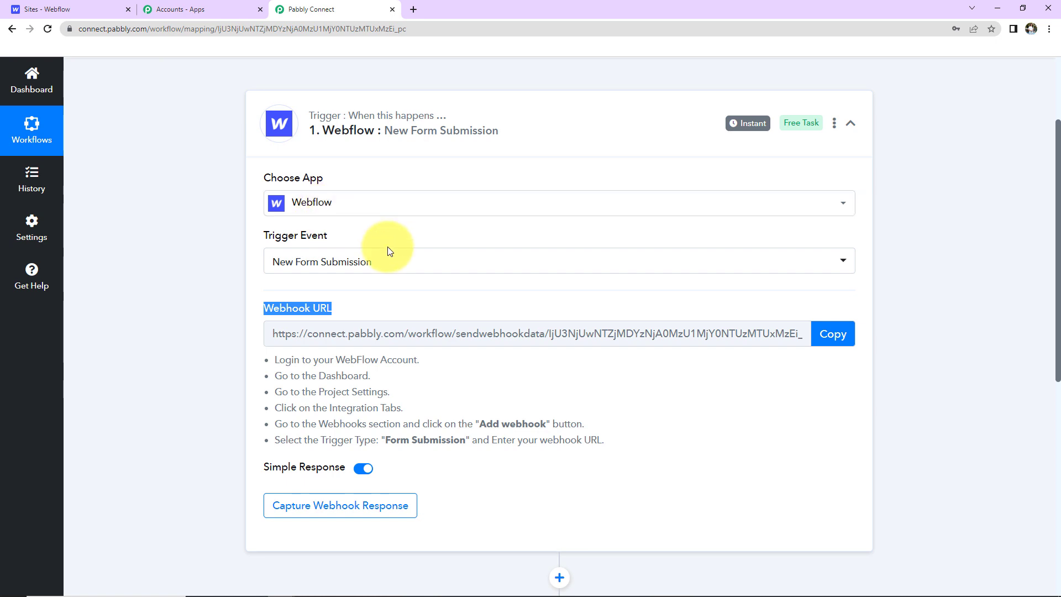
{"action": "left_click", "coordinate": [849, 337]}
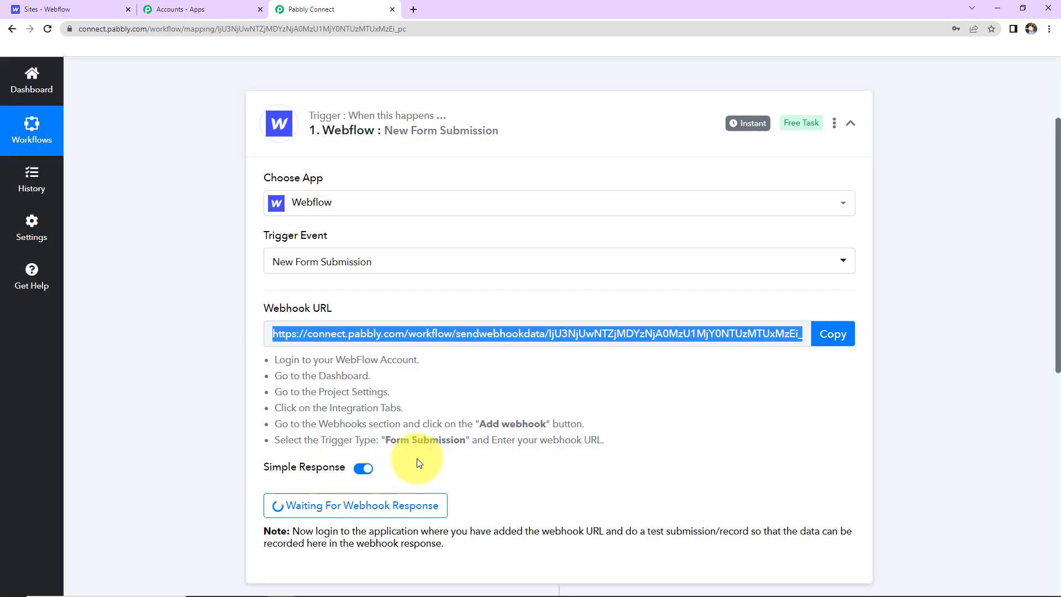
Go to the Techno Institution site's Integrations settings in Webflow.
{"action": "left_click", "coordinate": [67, 12]}
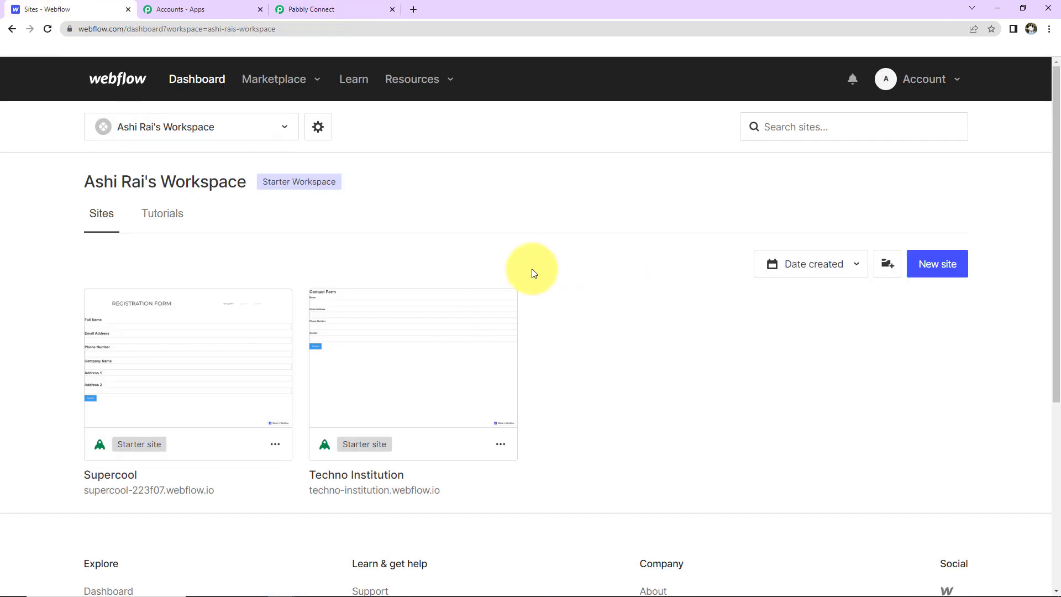
{"action": "scroll", "coordinate": [532, 269], "scroll_direction": "down", "scroll_amount": 2}
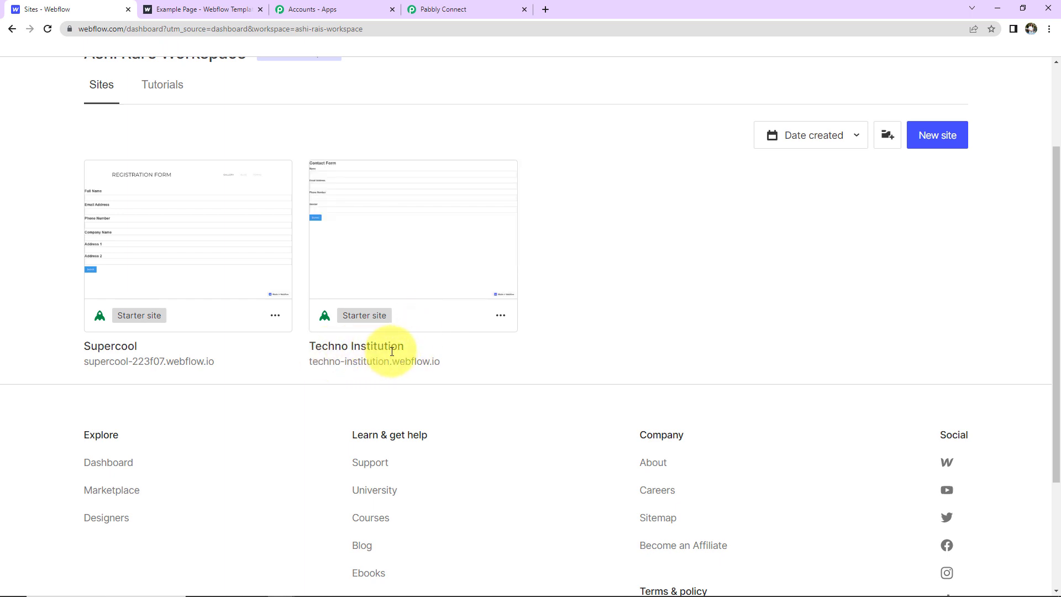
{"action": "left_click", "coordinate": [501, 319]}
{"action": "left_click", "coordinate": [445, 282]}
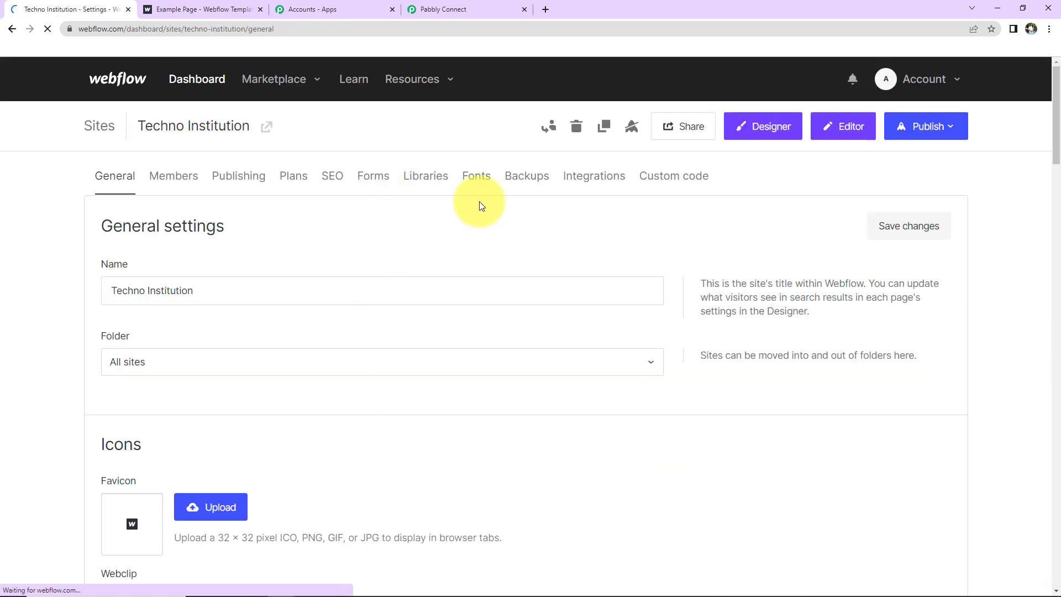
{"action": "left_click", "coordinate": [591, 181]}
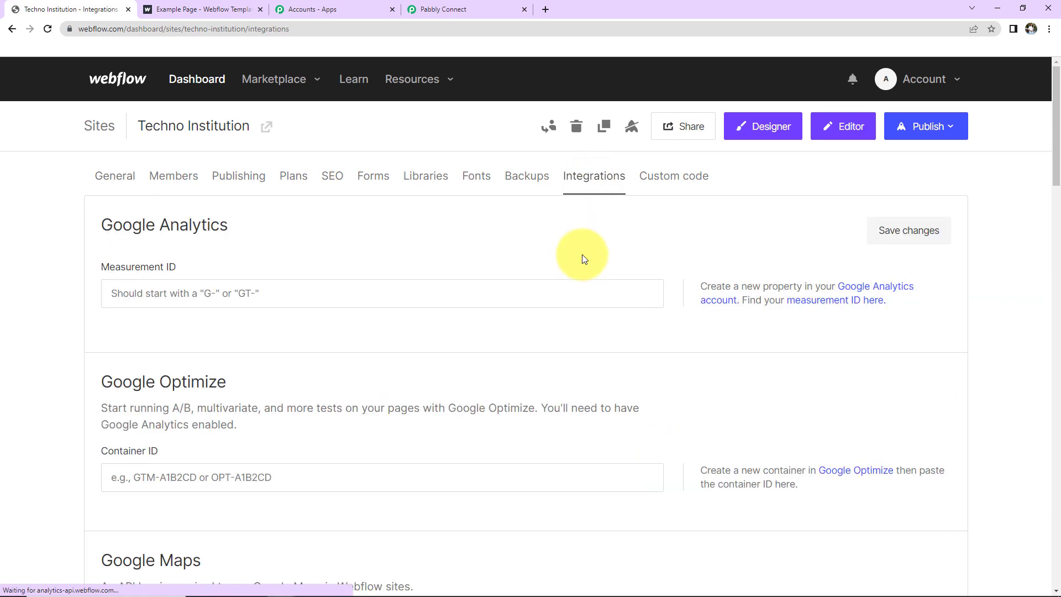
{"action": "scroll", "coordinate": [582, 254], "scroll_direction": "down", "scroll_amount": 4}
{"action": "scroll", "coordinate": [578, 257], "scroll_direction": "down", "scroll_amount": 15}
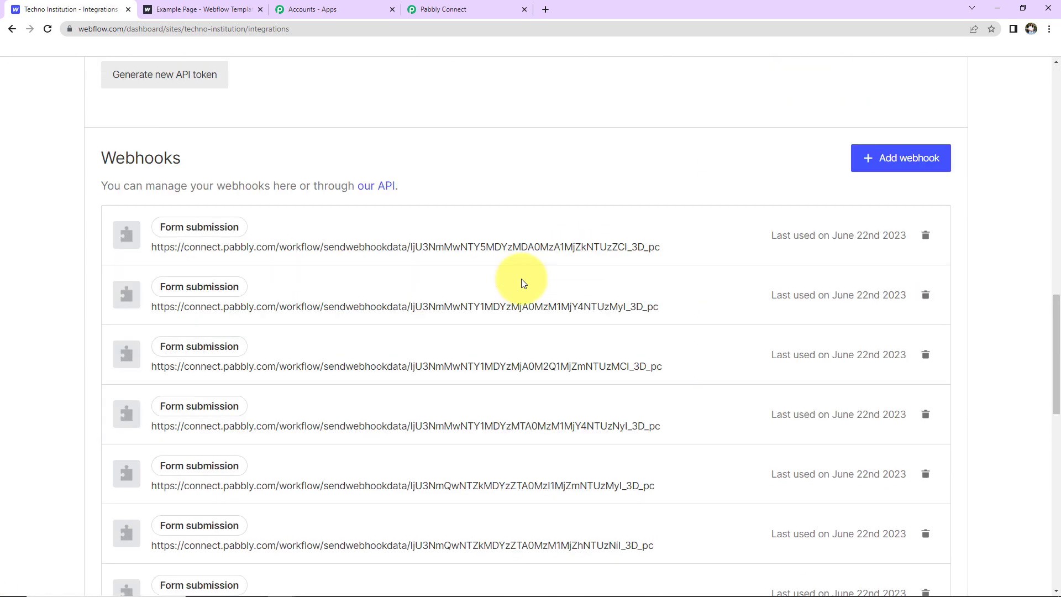
Add a Form submission webhook with the copied Pabbly Connect URL and save it.
{"action": "left_click", "coordinate": [874, 158]}
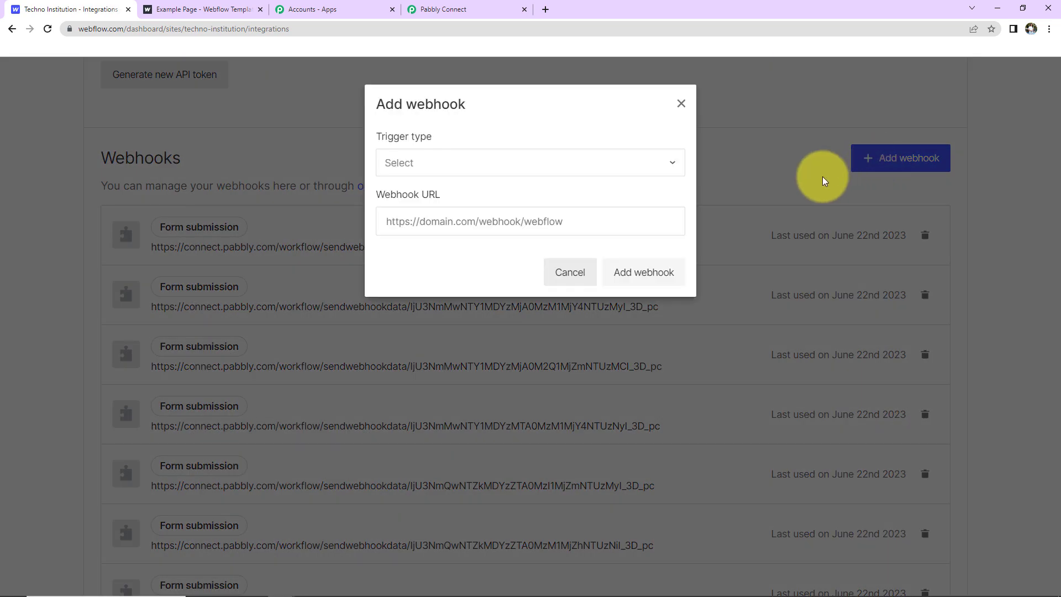
{"action": "left_click", "coordinate": [462, 161]}
{"action": "left_click", "coordinate": [438, 195]}
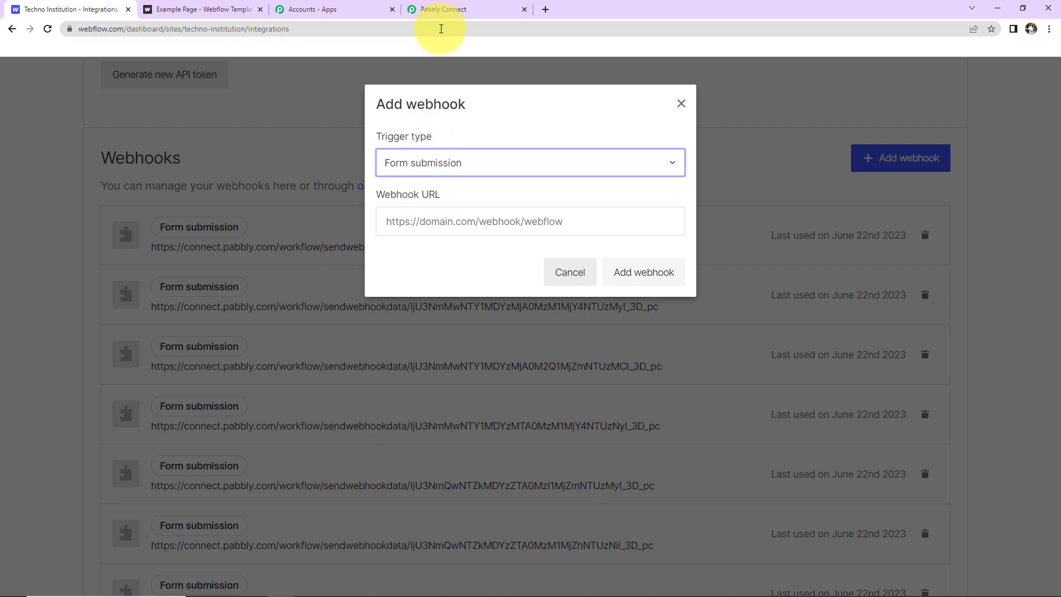
{"action": "left_click", "coordinate": [442, 10]}
{"action": "left_click", "coordinate": [833, 205]}
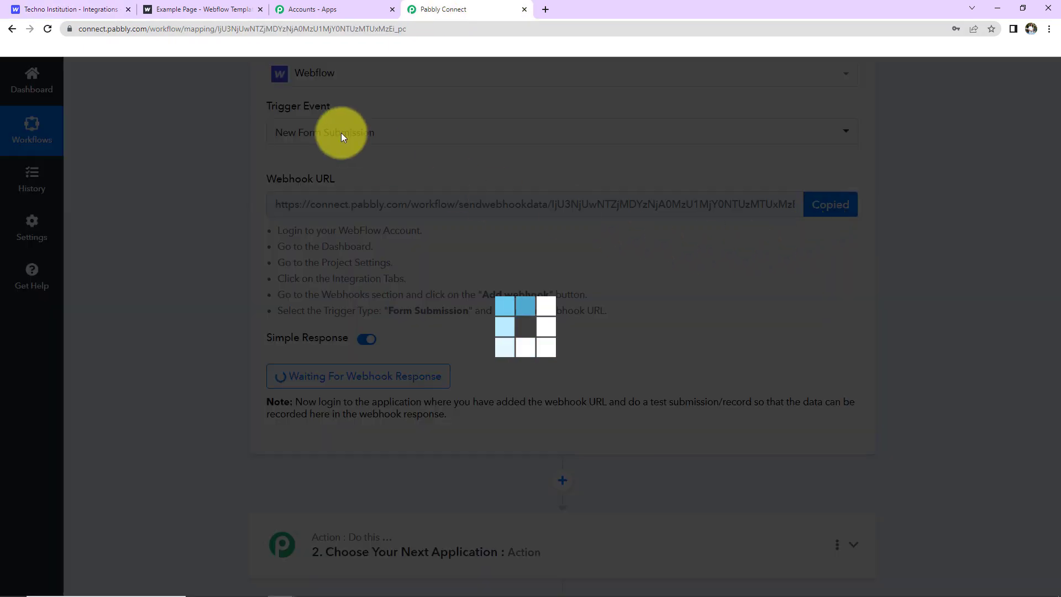
{"action": "left_click", "coordinate": [71, 9]}
{"action": "left_click", "coordinate": [486, 220]}
{"action": "key", "text": "ctrl+v"}
{"action": "left_click", "coordinate": [617, 272]}
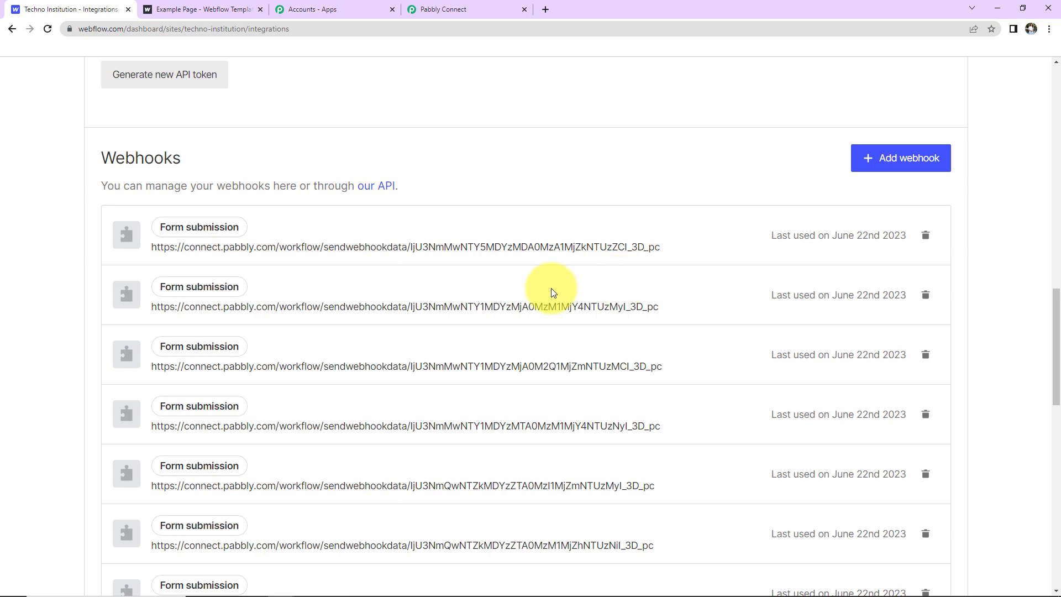
{"action": "left_click", "coordinate": [435, 12]}
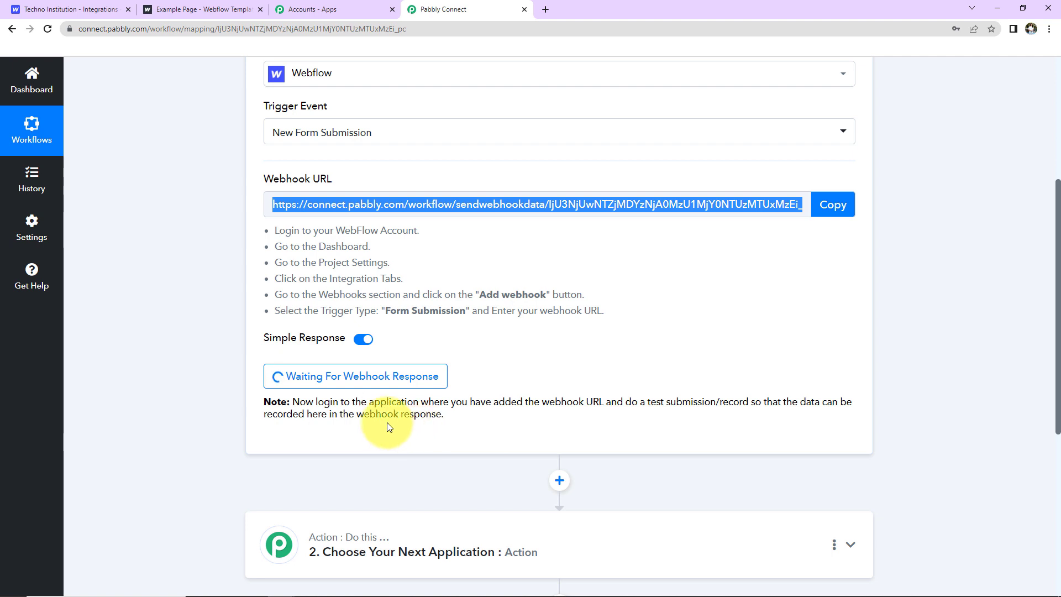
Open the live contact form and enter the test lead's name and e-mail address.
{"action": "left_click", "coordinate": [192, 11]}
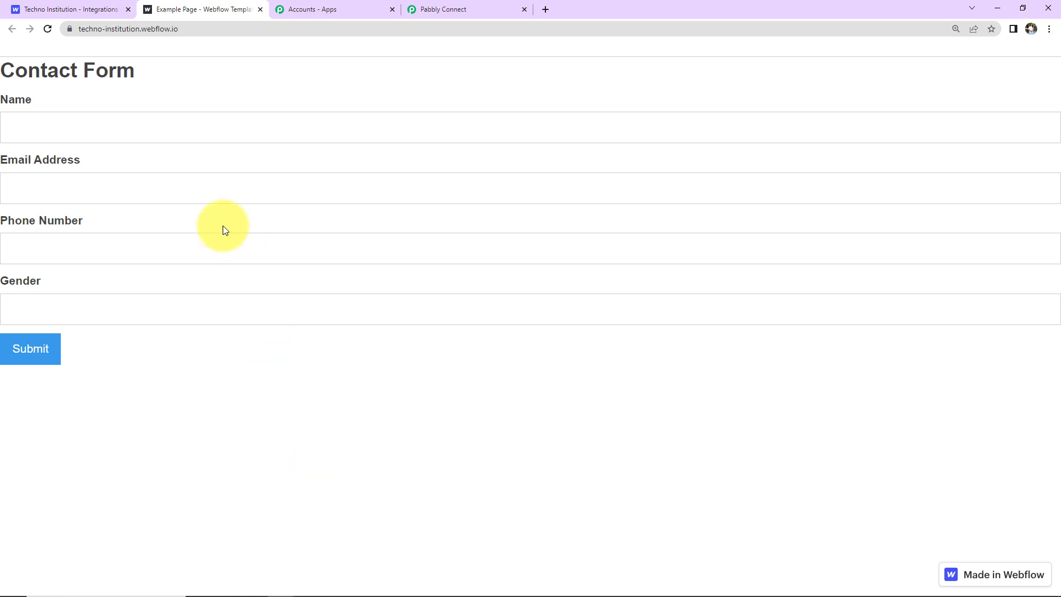
{"action": "left_click", "coordinate": [109, 123]}
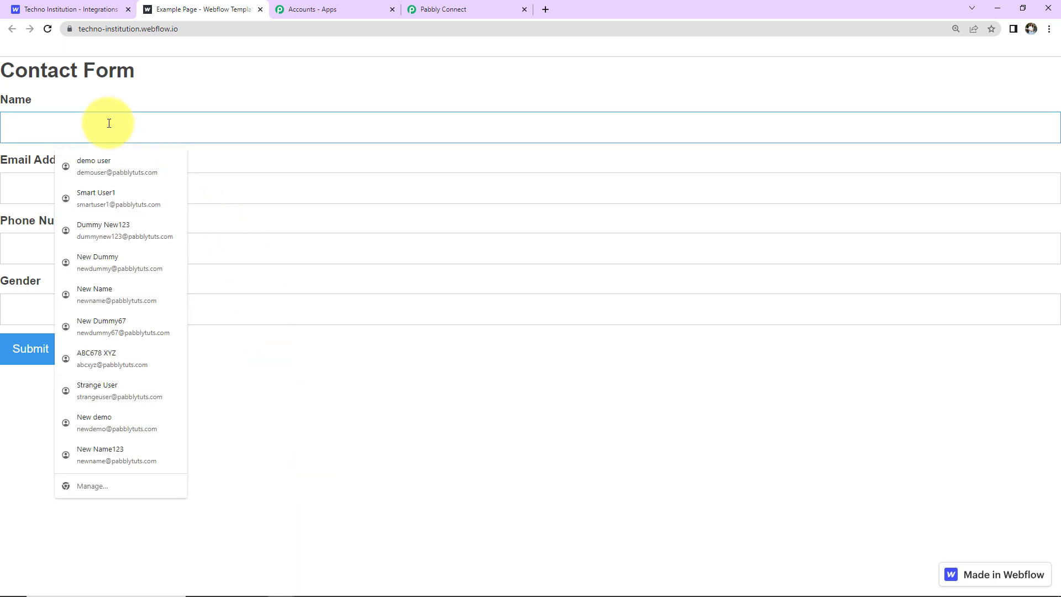
{"action": "type", "text": "Dummy User"}
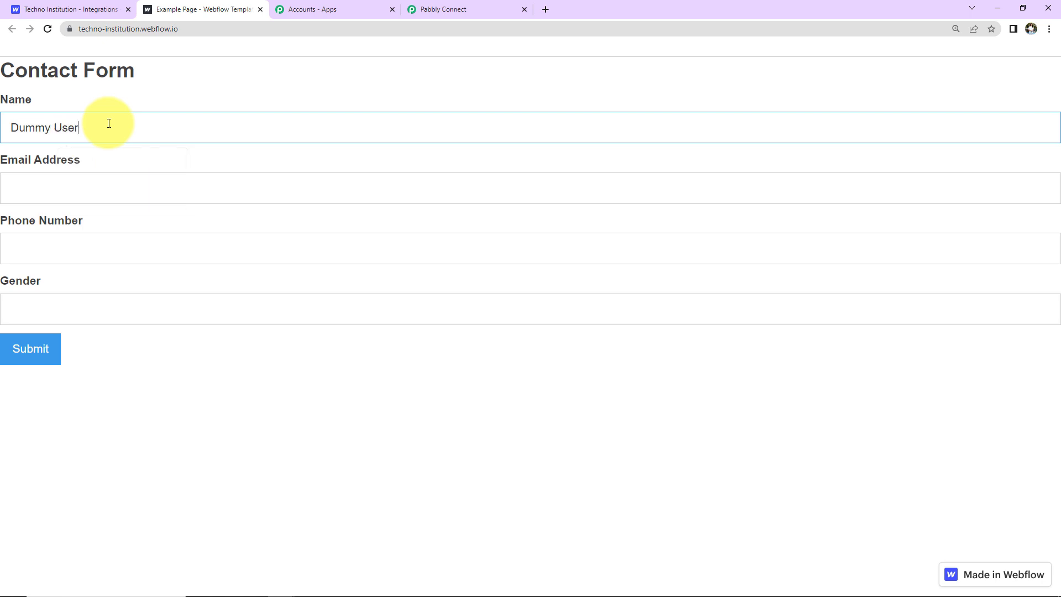
{"action": "key", "text": "Tab"}
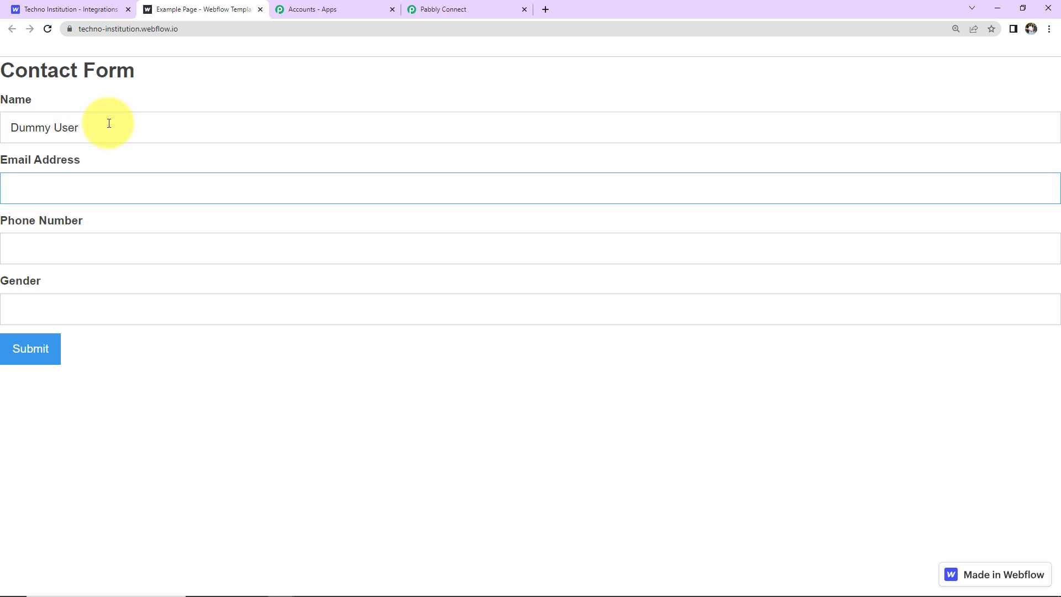
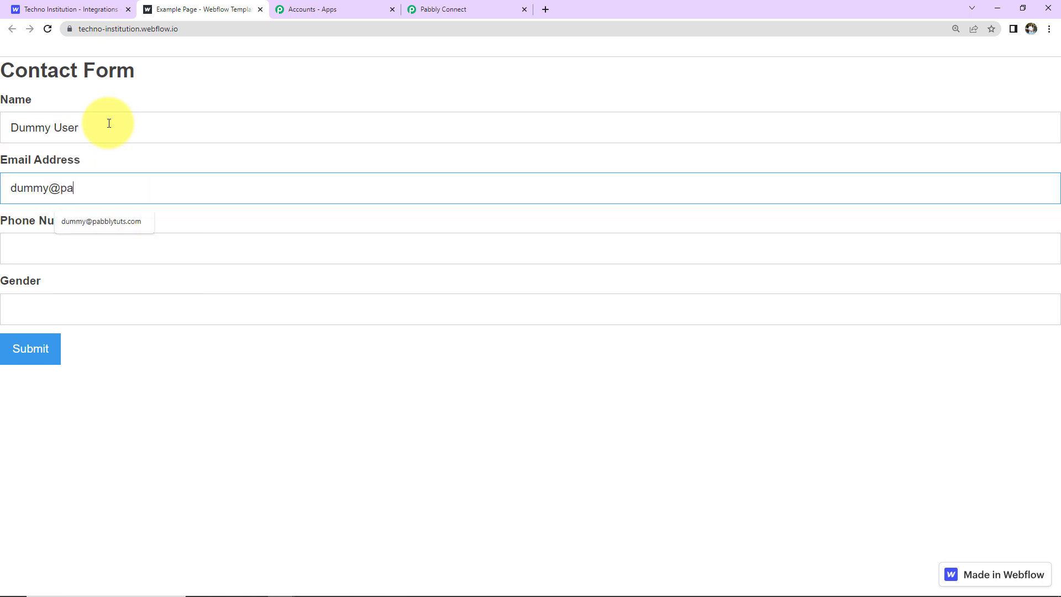
Autofill the phone number, enter gender Male, and submit the form.
{"action": "left_click", "coordinate": [95, 249]}
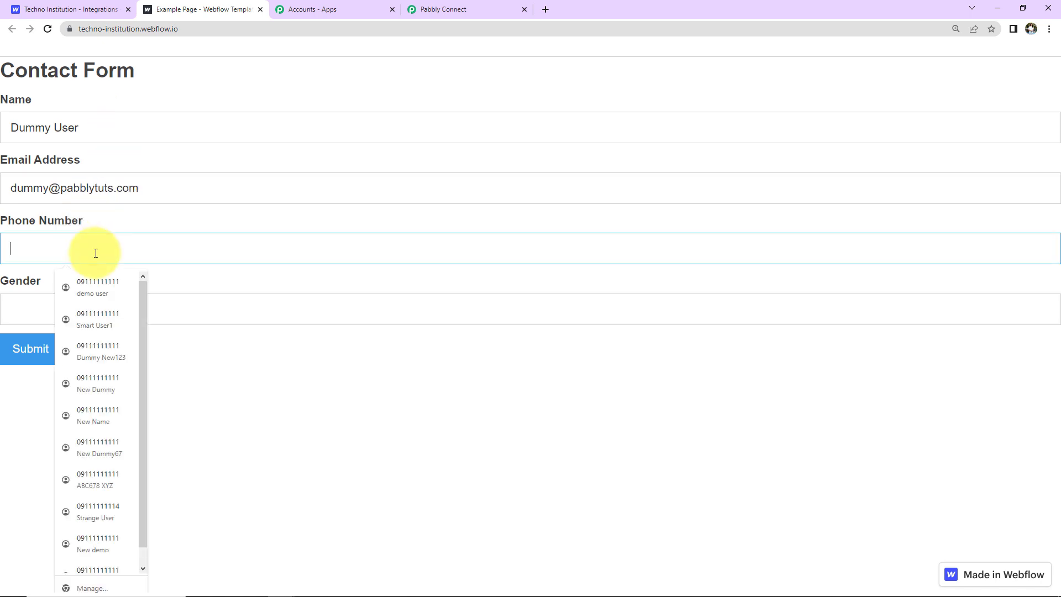
{"action": "left_click", "coordinate": [101, 283]}
{"action": "left_click", "coordinate": [52, 297]}
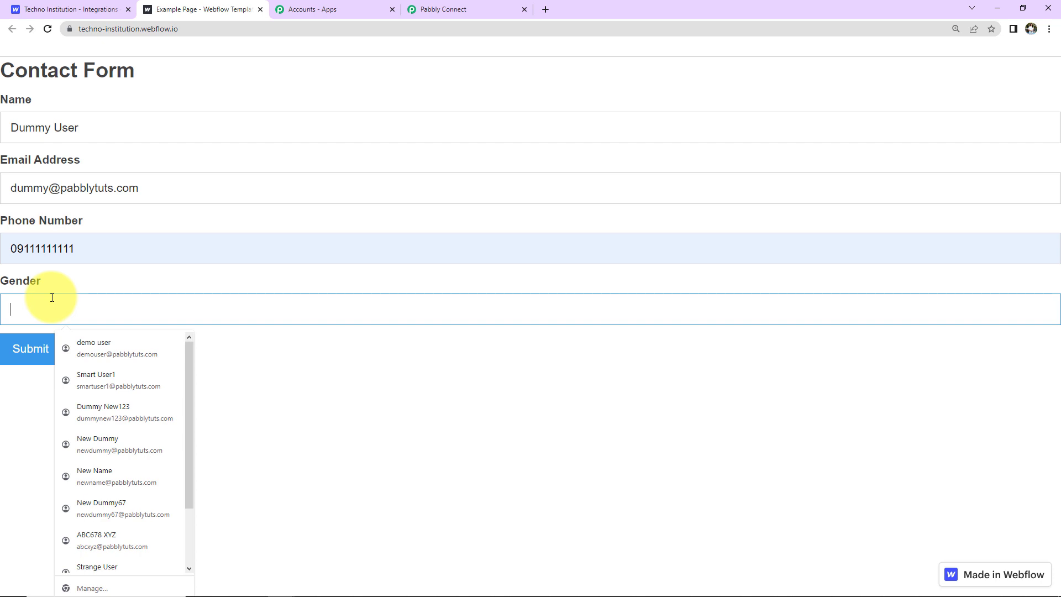
{"action": "type", "text": "Male"}
{"action": "left_click", "coordinate": [36, 354]}
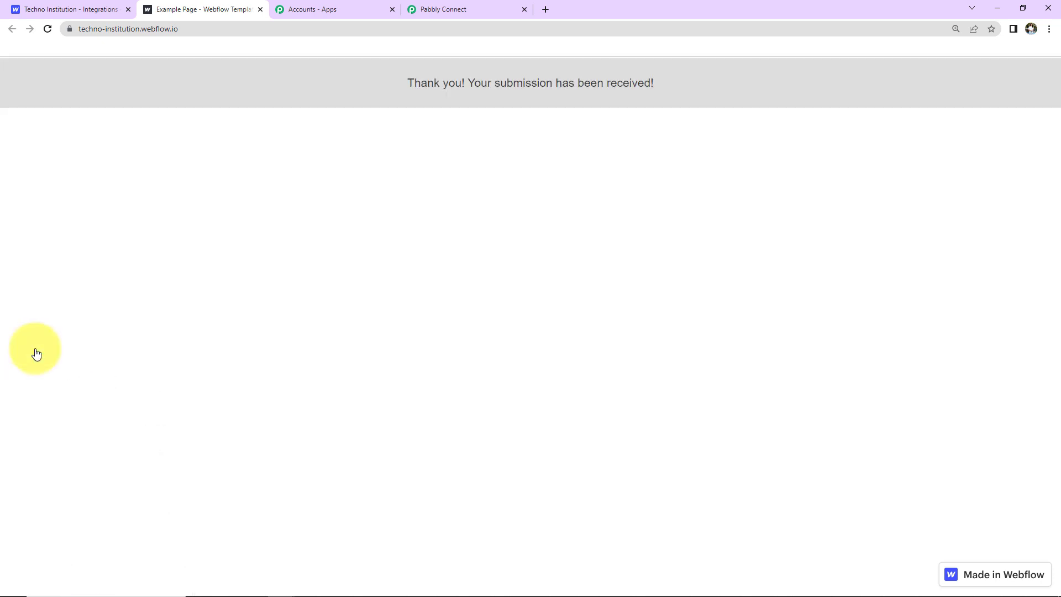
Review the captured name, email, phone and gender fields in the trigger's response.
{"action": "left_click", "coordinate": [447, 7]}
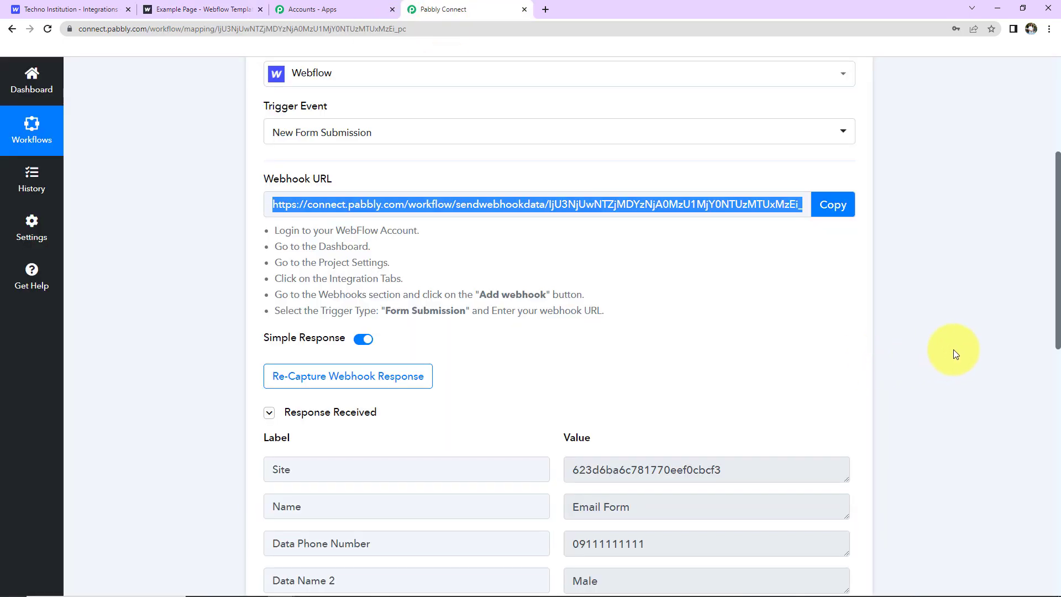
{"action": "scroll", "coordinate": [960, 336], "scroll_direction": "down", "scroll_amount": 5}
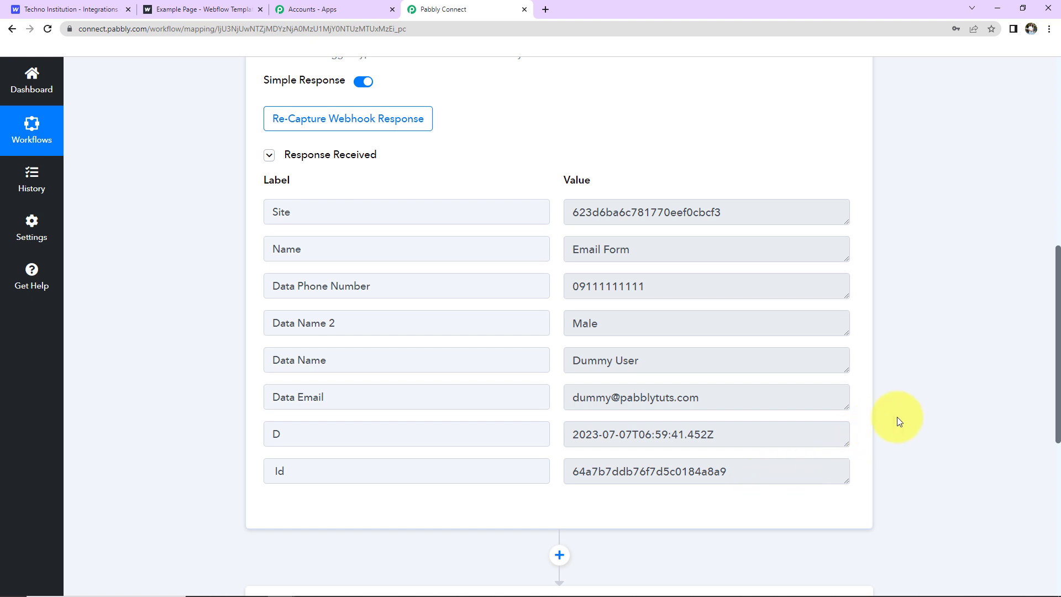
{"action": "scroll", "coordinate": [939, 396], "scroll_direction": "down", "scroll_amount": 5}
Search 'google ch' and choose Google Chat Hangout as the action app.
{"action": "left_click", "coordinate": [406, 370]}
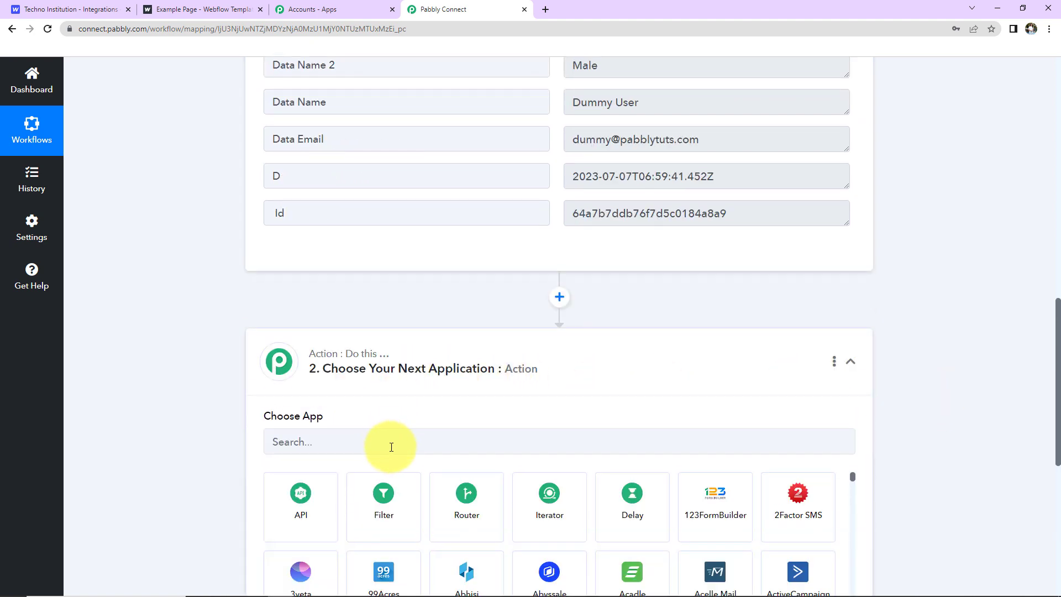
{"action": "left_click", "coordinate": [391, 443]}
{"action": "type", "text": "google ch"}
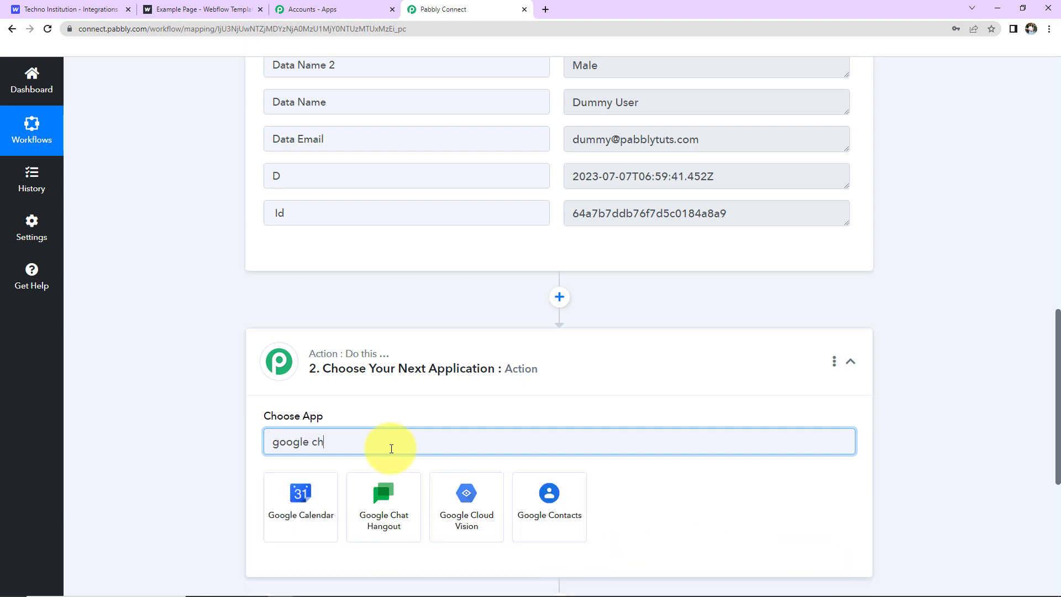
{"action": "left_click", "coordinate": [335, 513]}
Set the action event to Create Message and connect it.
{"action": "scroll", "coordinate": [339, 467], "scroll_direction": "down", "scroll_amount": 5}
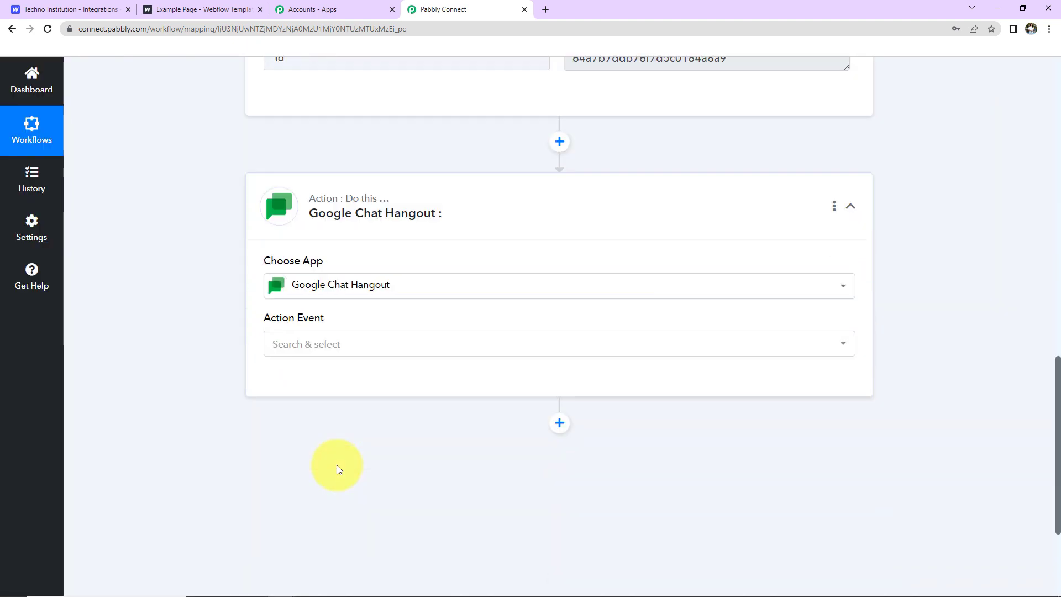
{"action": "left_click", "coordinate": [313, 249]}
{"action": "left_click", "coordinate": [324, 316]}
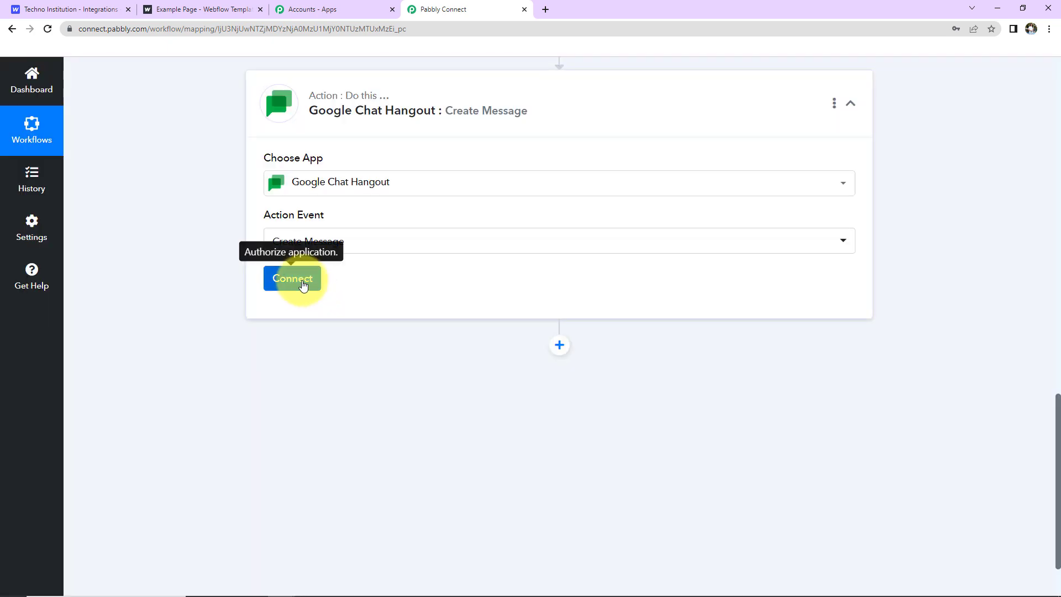
{"action": "left_click", "coordinate": [303, 284]}
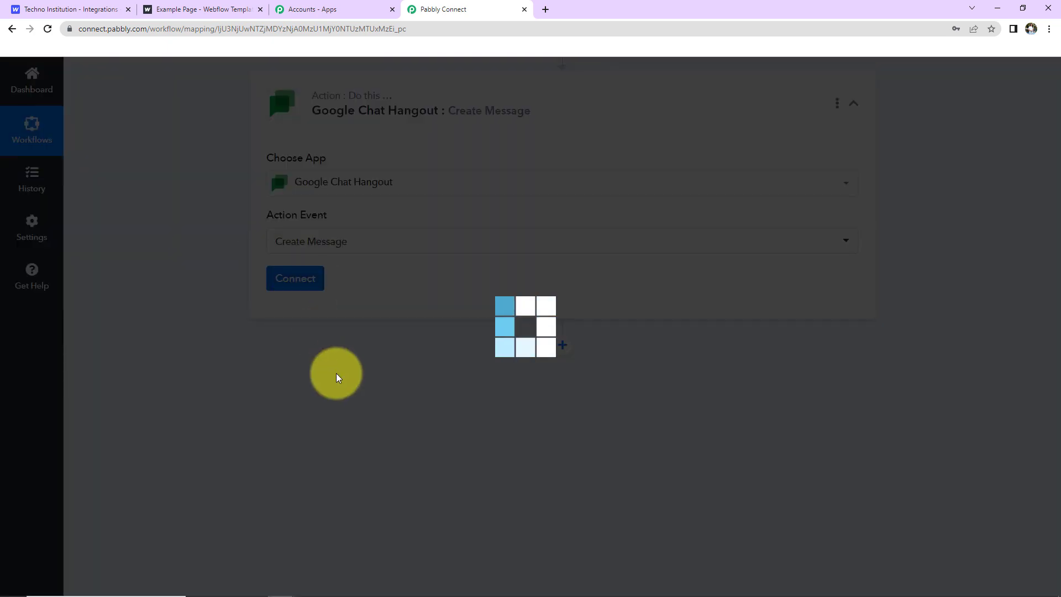
{"action": "scroll", "coordinate": [334, 287], "scroll_direction": "down", "scroll_amount": 3}
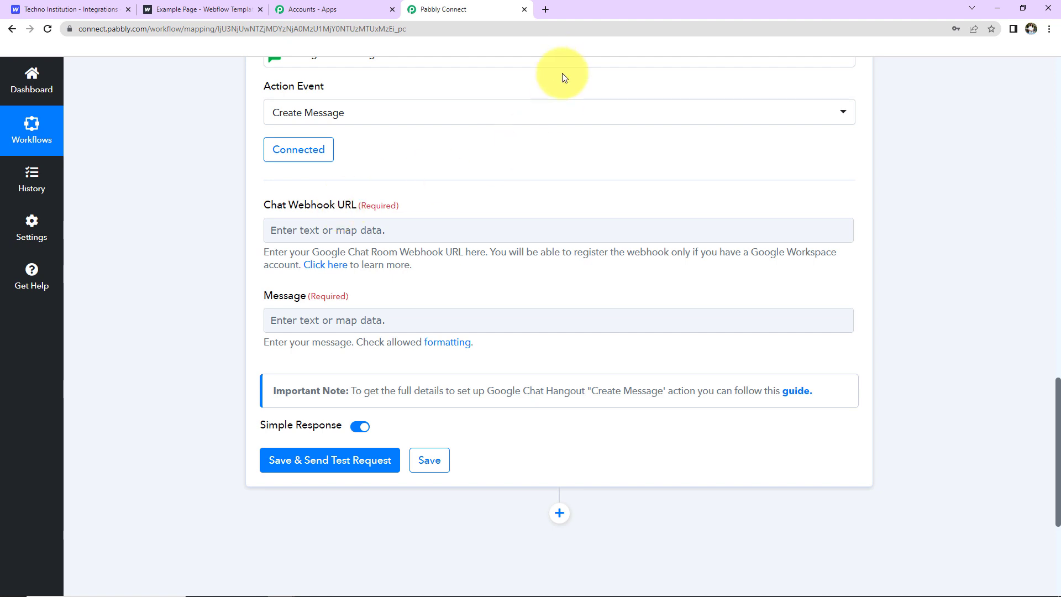
Open Test Space 1's apps and integrations to manage its incoming webhooks.
{"action": "left_click", "coordinate": [545, 9]}
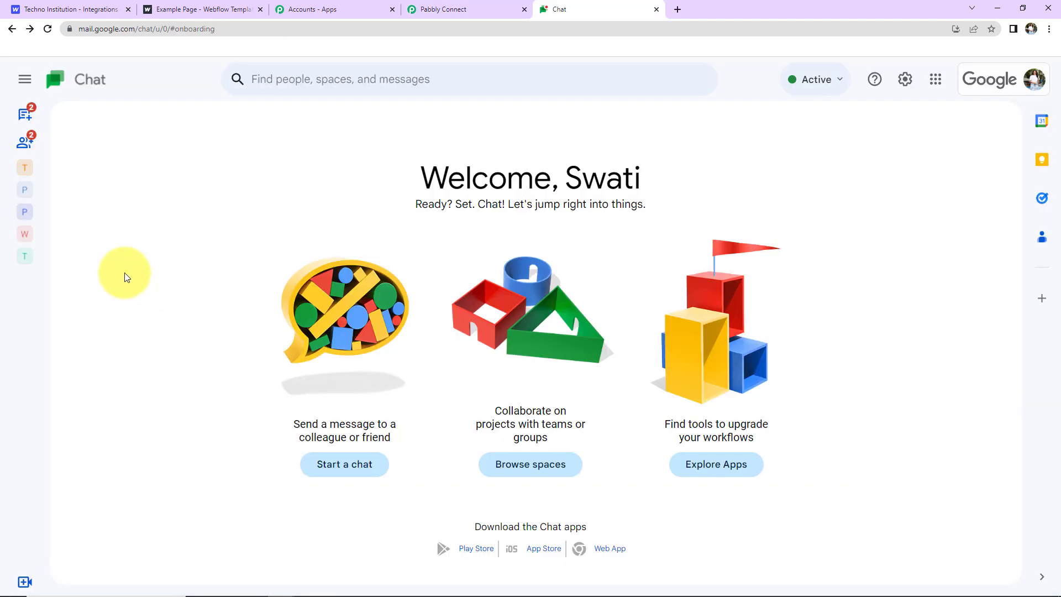
{"action": "mouse_move", "coordinate": [26, 144]}
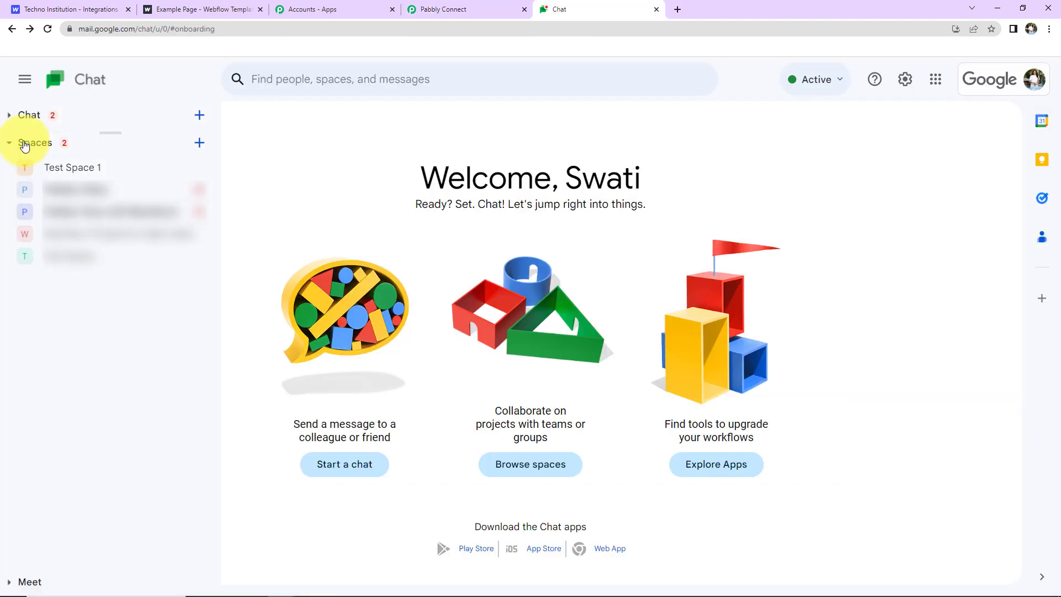
{"action": "left_click", "coordinate": [71, 176]}
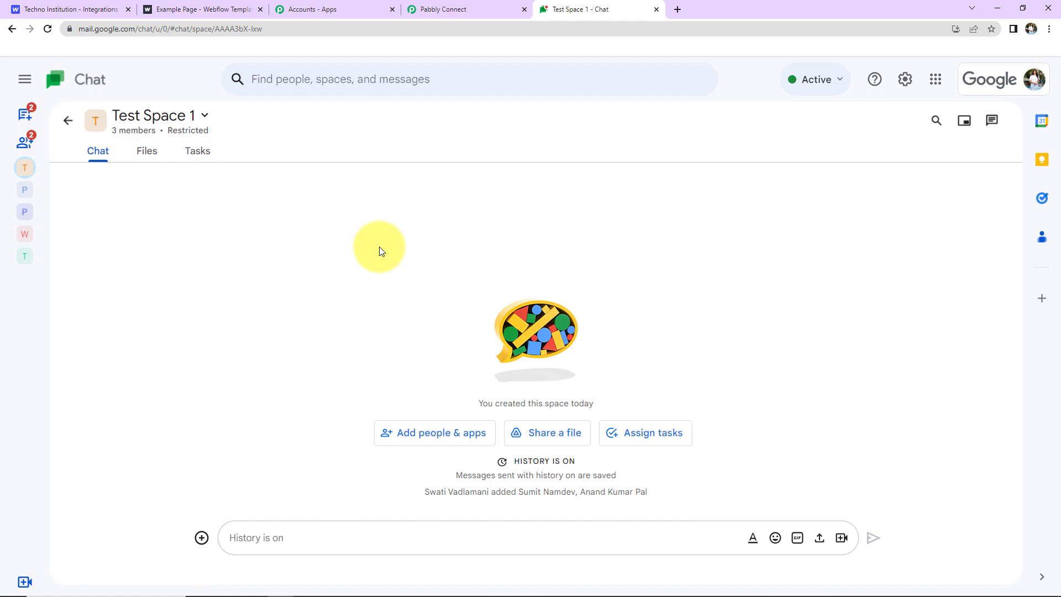
{"action": "left_click", "coordinate": [204, 118]}
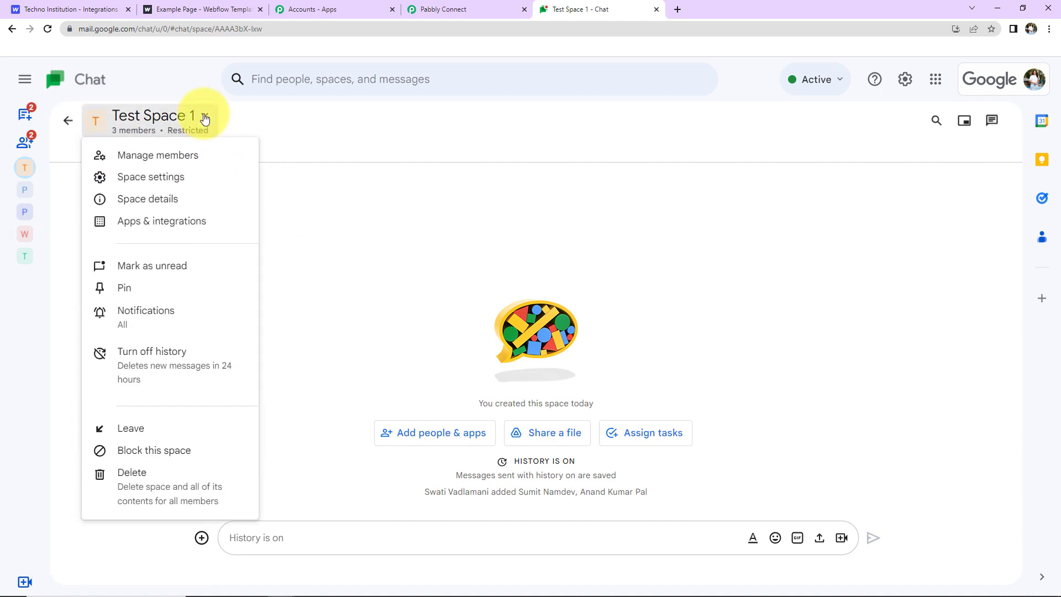
{"action": "left_click", "coordinate": [161, 222]}
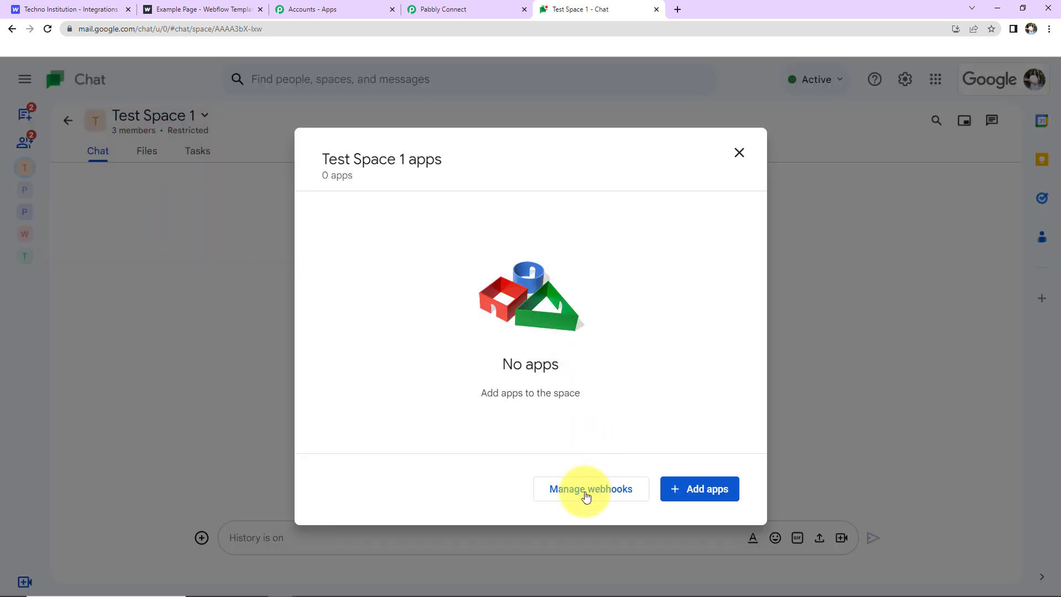
{"action": "left_click", "coordinate": [600, 493]}
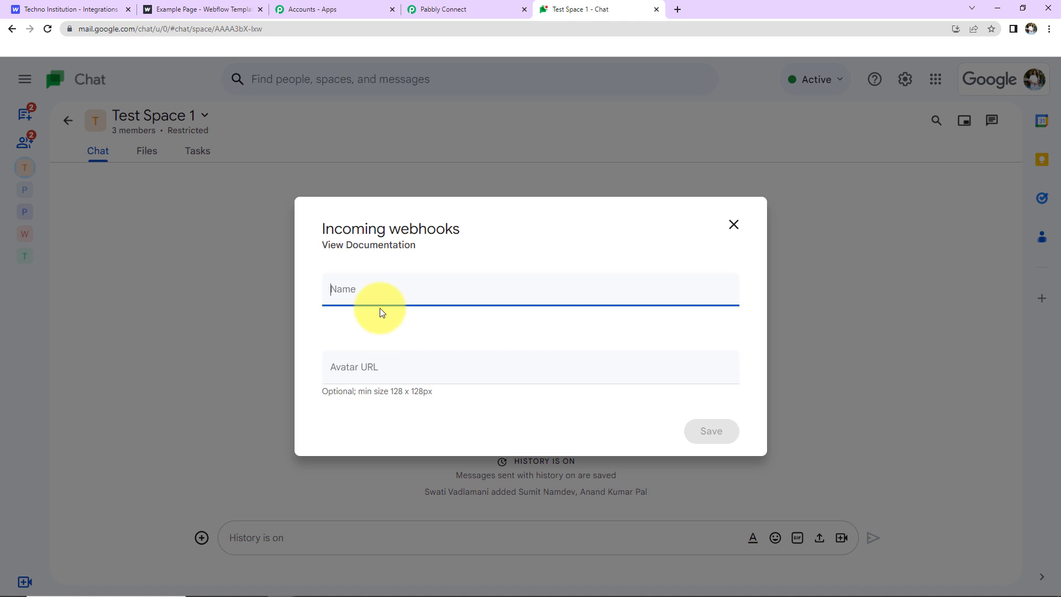
Save a webhook named 'Demo Test Integration' and copy its URL.
{"action": "type", "text": "Demo"}
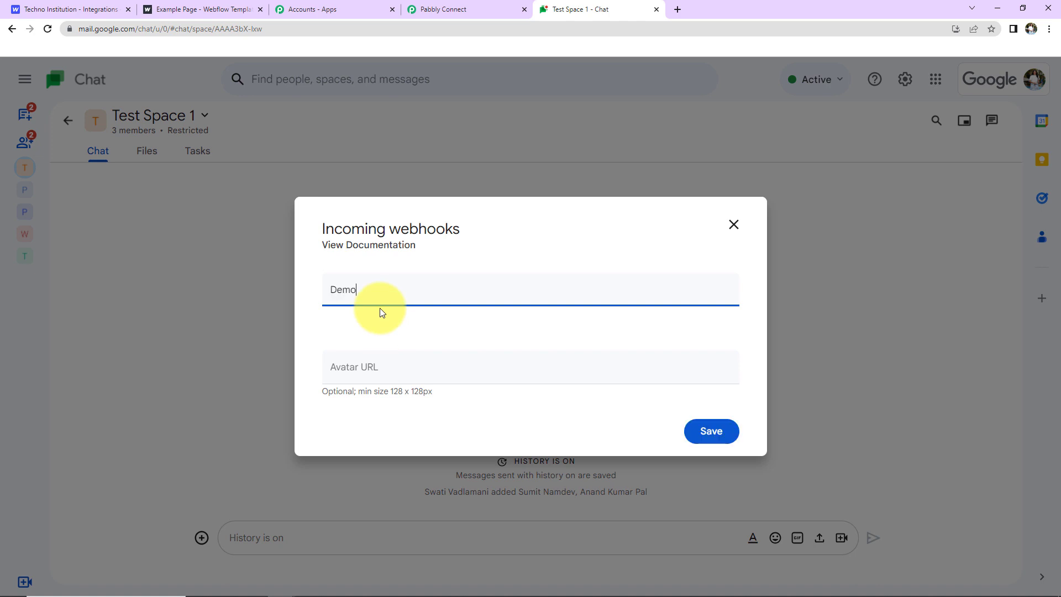
{"action": "type", "text": " Test Integration"}
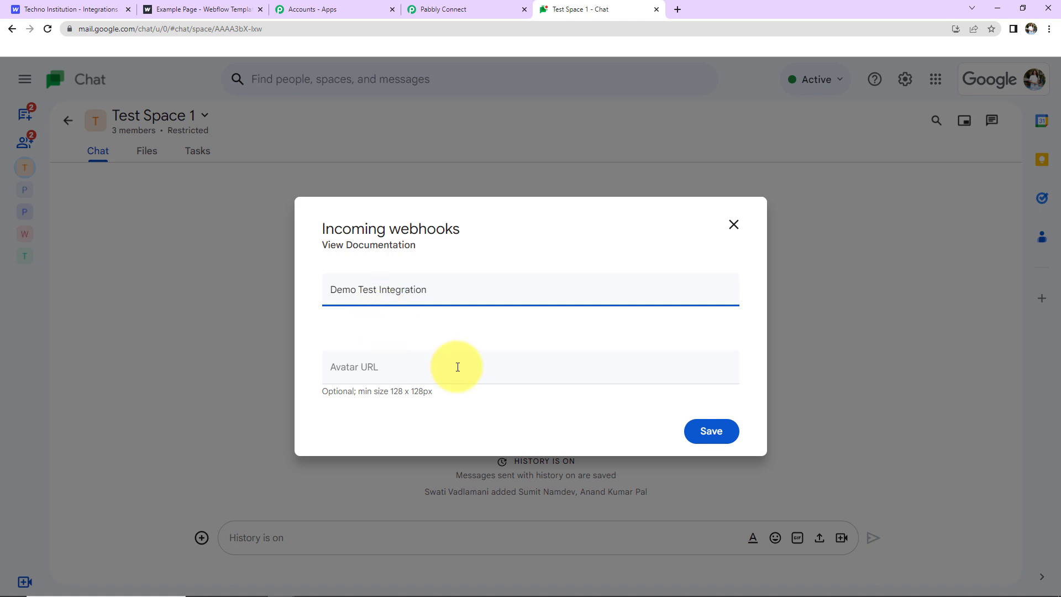
{"action": "left_click", "coordinate": [713, 433]}
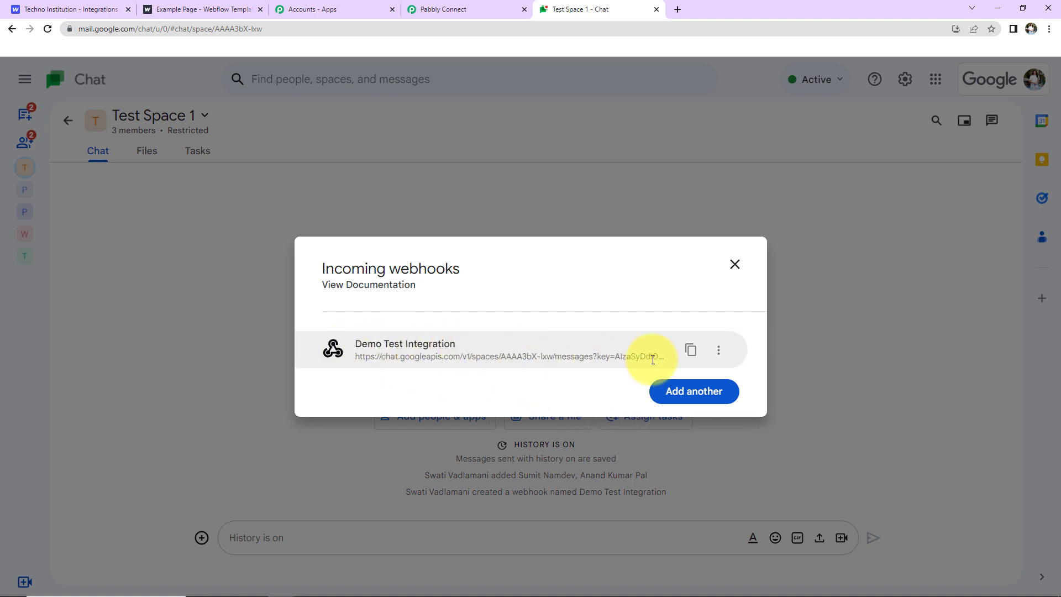
{"action": "left_click", "coordinate": [691, 349]}
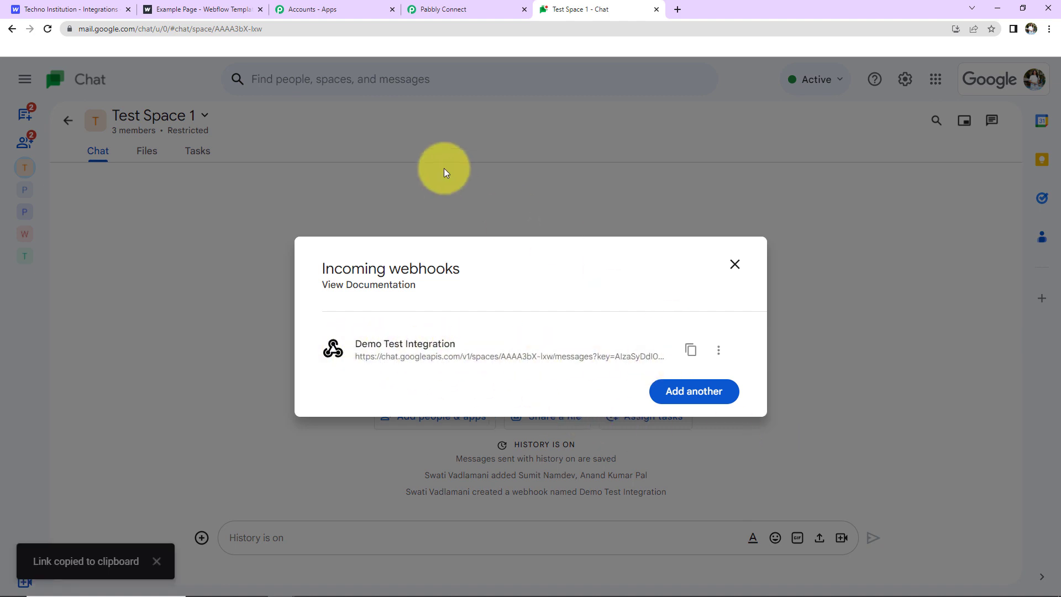
{"action": "left_click", "coordinate": [439, 9]}
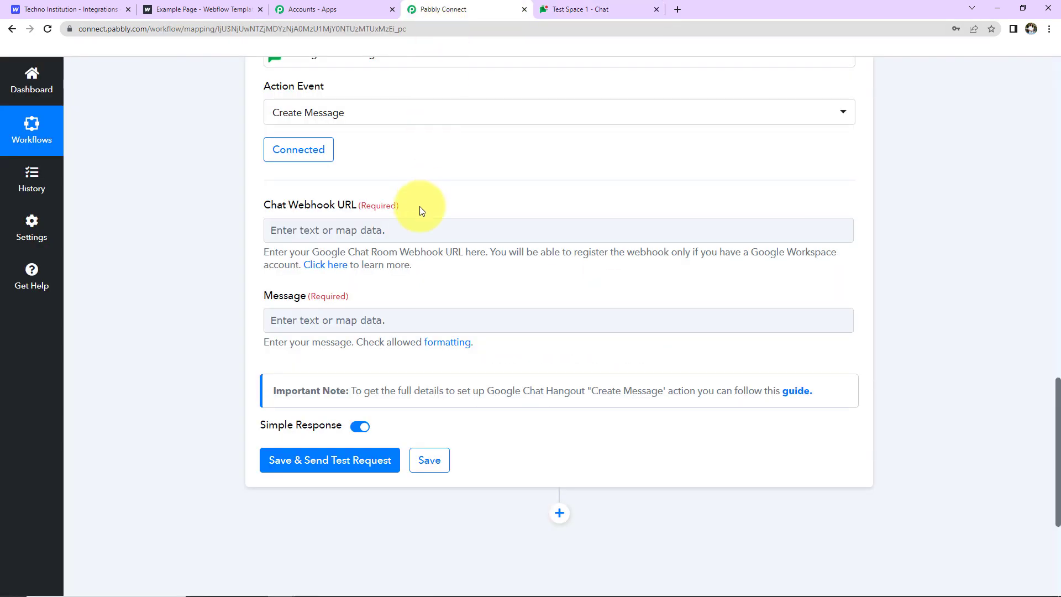
Paste the Google Chat webhook URL into the Chat Webhook URL field.
{"action": "left_click", "coordinate": [357, 236]}
{"action": "key", "text": "ctrl+v"}
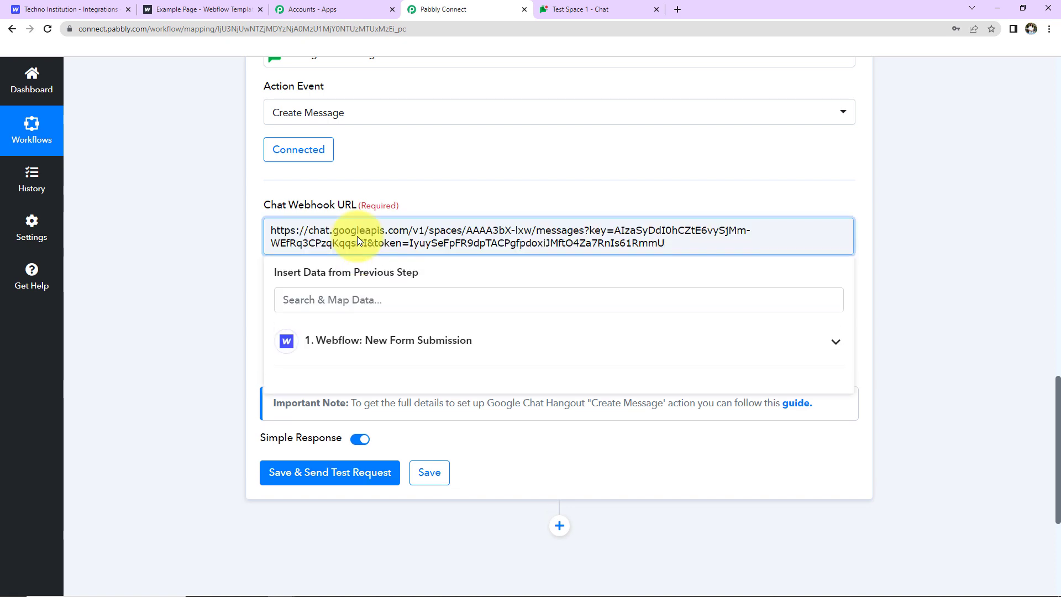
{"action": "left_click", "coordinate": [231, 217]}
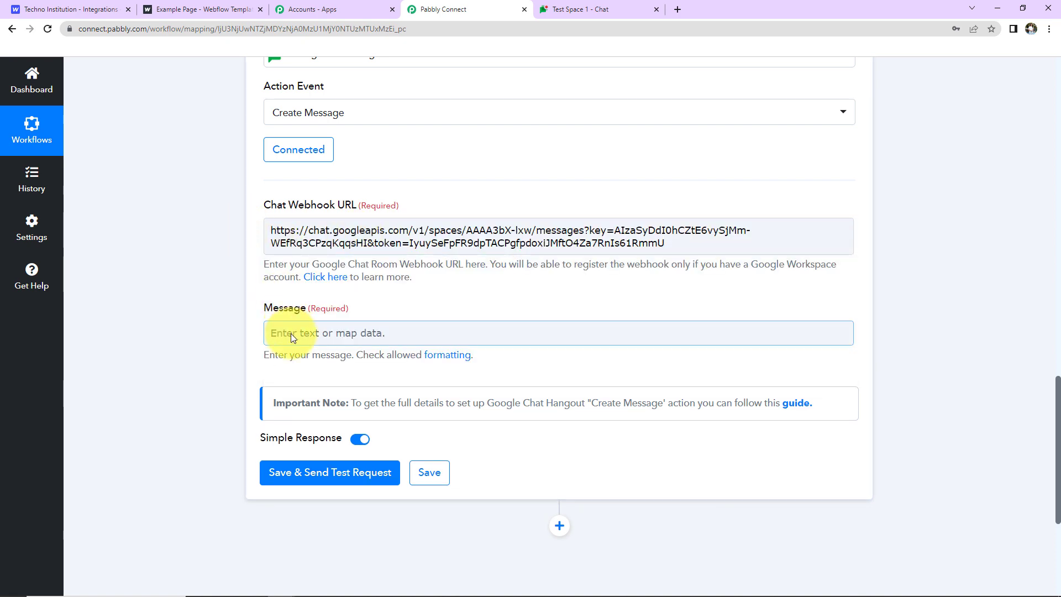
Write the greeting, new-lead and 'Details:' lines, then map the Webflow name after 'Name:'.
{"action": "left_click", "coordinate": [290, 333]}
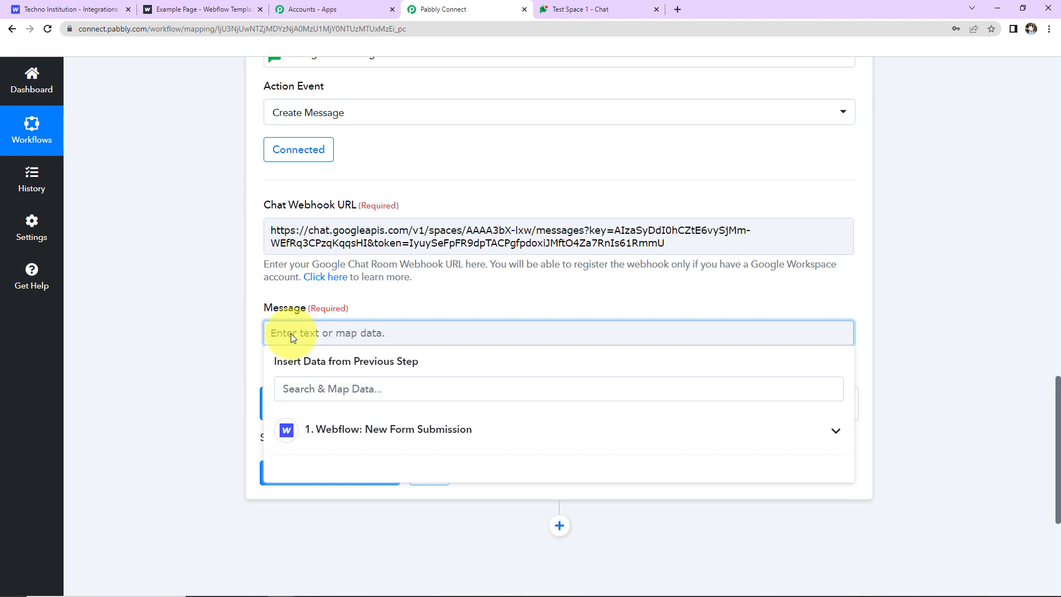
{"action": "key", "text": "ctrl+v"}
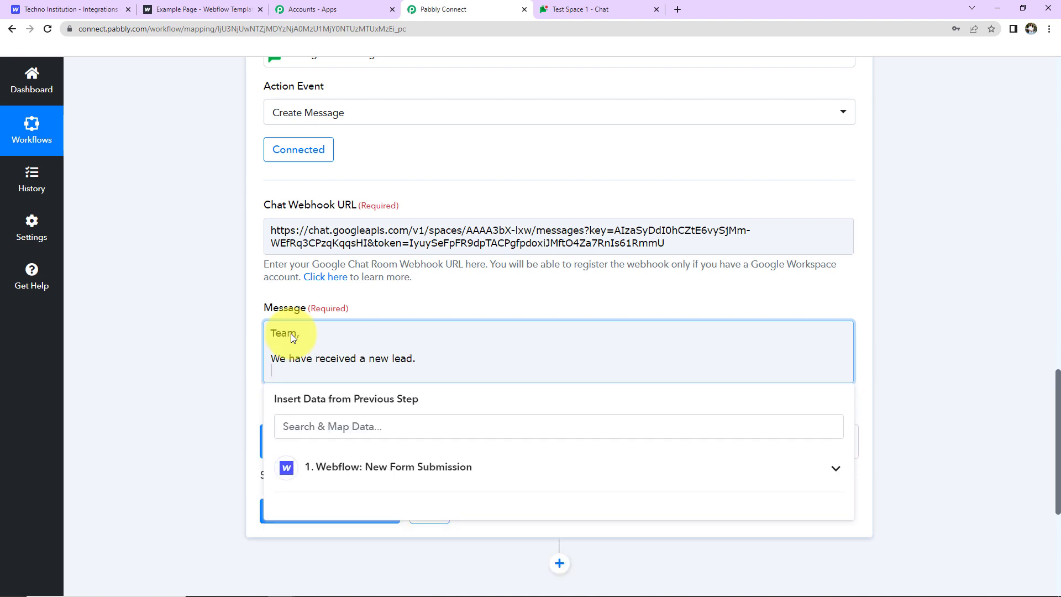
{"action": "key", "text": "Return"}
{"action": "type", "text": "Details:"}
{"action": "key", "text": "Return"}
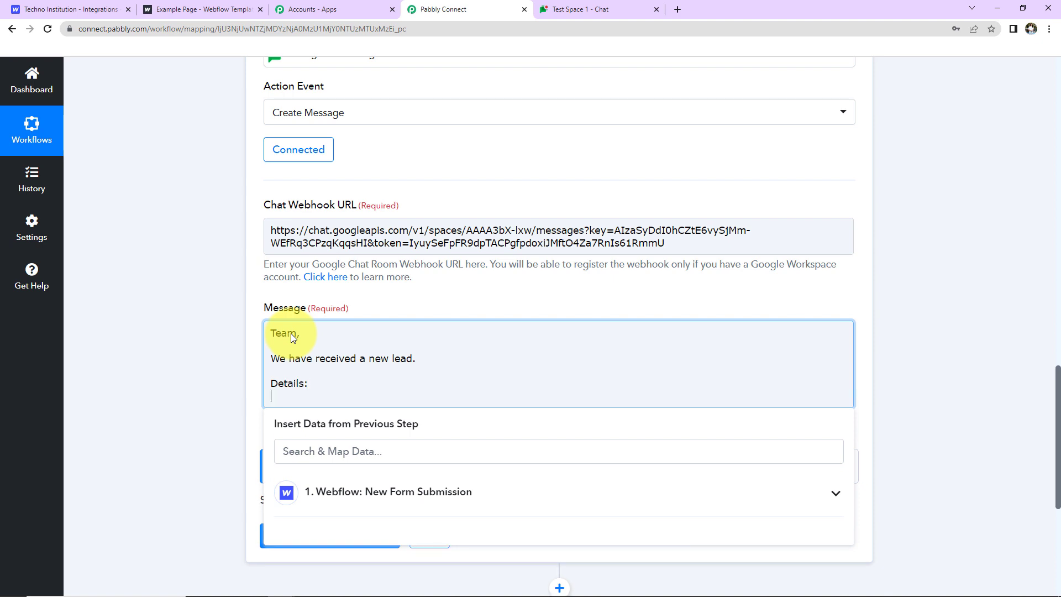
{"action": "type", "text": "Name:"}
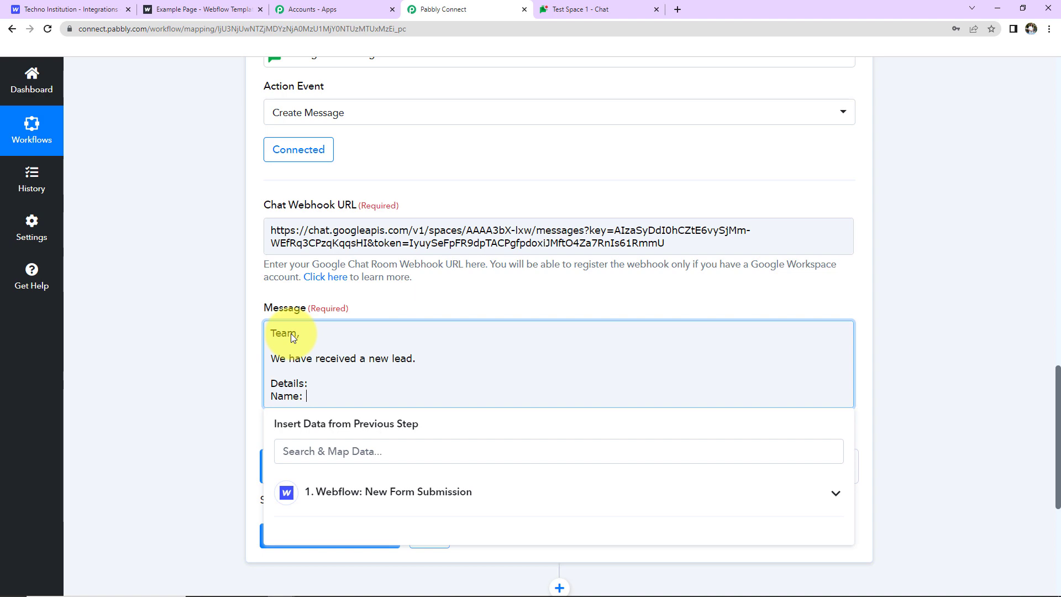
{"action": "left_click", "coordinate": [326, 493]}
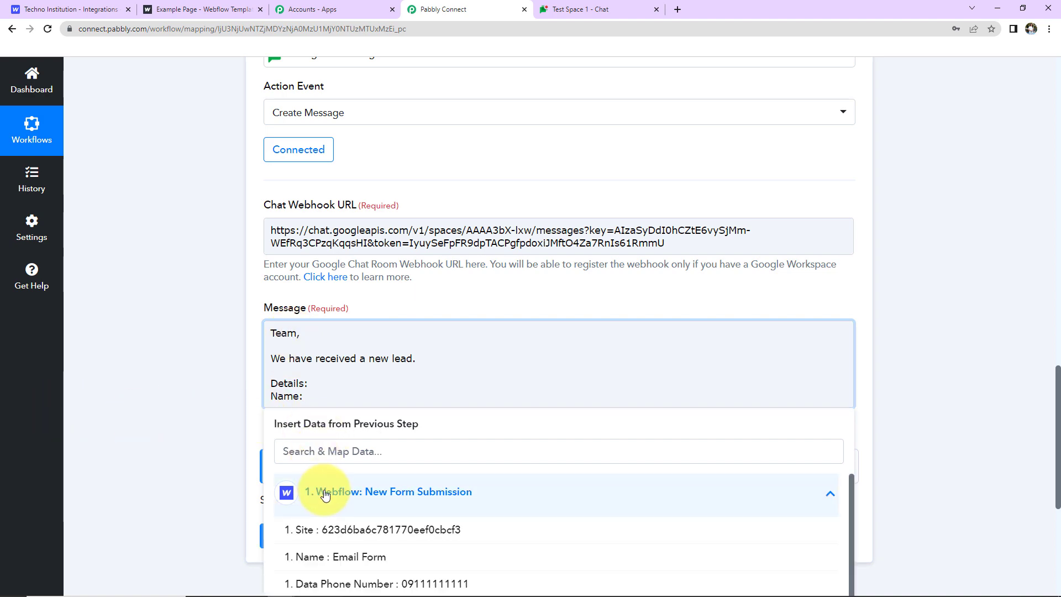
{"action": "scroll", "coordinate": [415, 545], "scroll_direction": "down", "scroll_amount": 5}
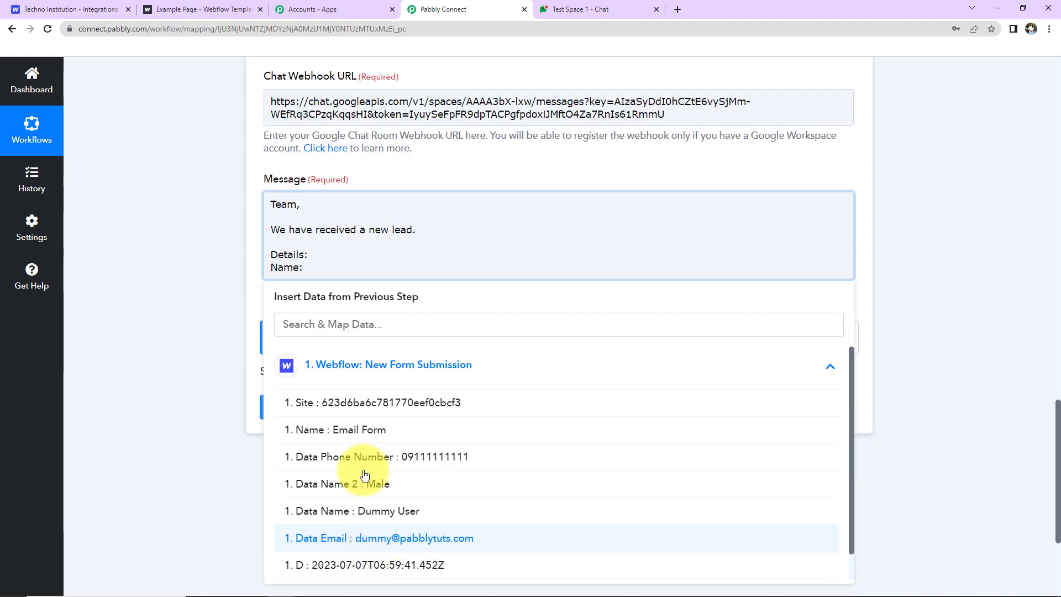
{"action": "left_click", "coordinate": [355, 512]}
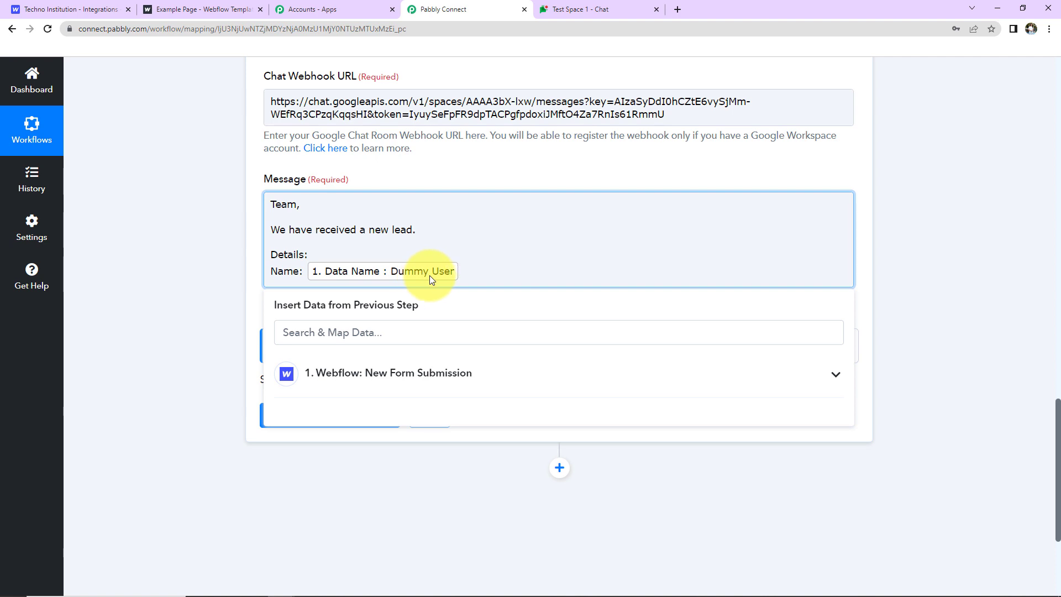
Add 'Email Address:' and 'Contact Number:' lines mapped to the Webflow email and phone number.
{"action": "key", "text": "Return"}
{"action": "type", "text": "Email Address:"}
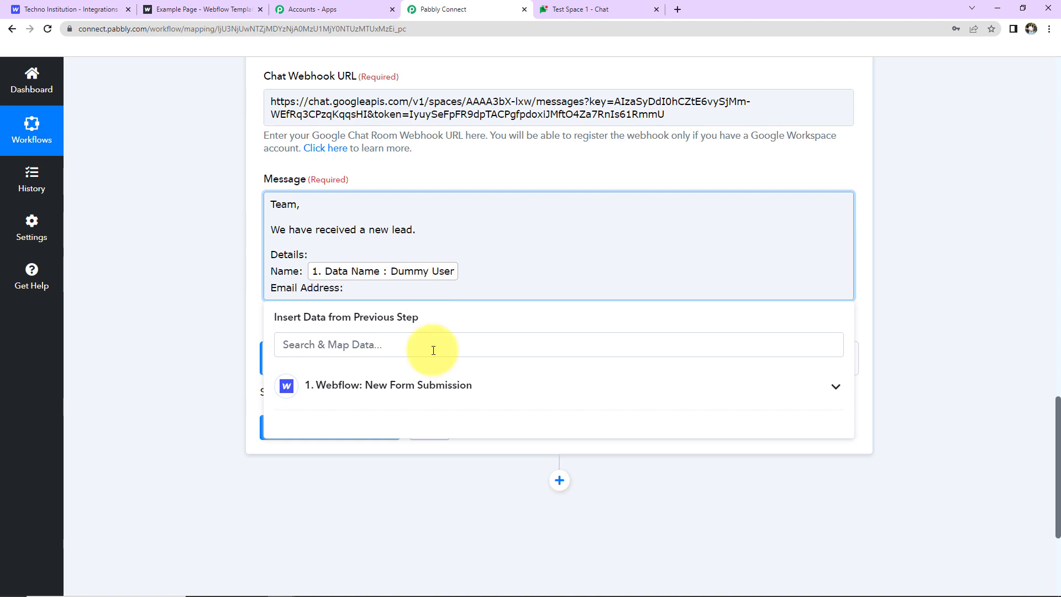
{"action": "left_click", "coordinate": [422, 385]}
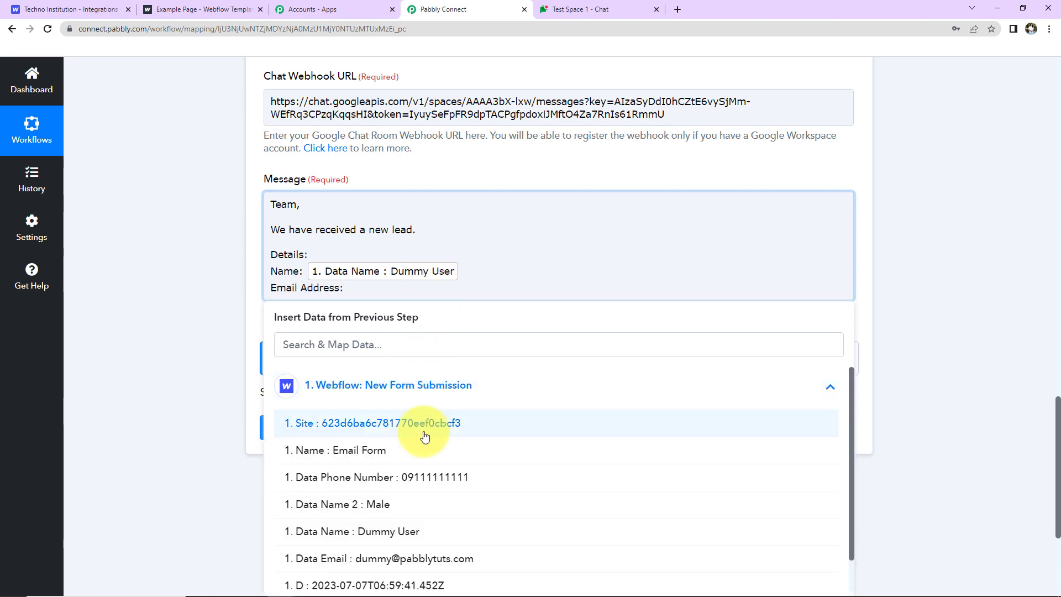
{"action": "left_click", "coordinate": [418, 557]}
{"action": "key", "text": "Return"}
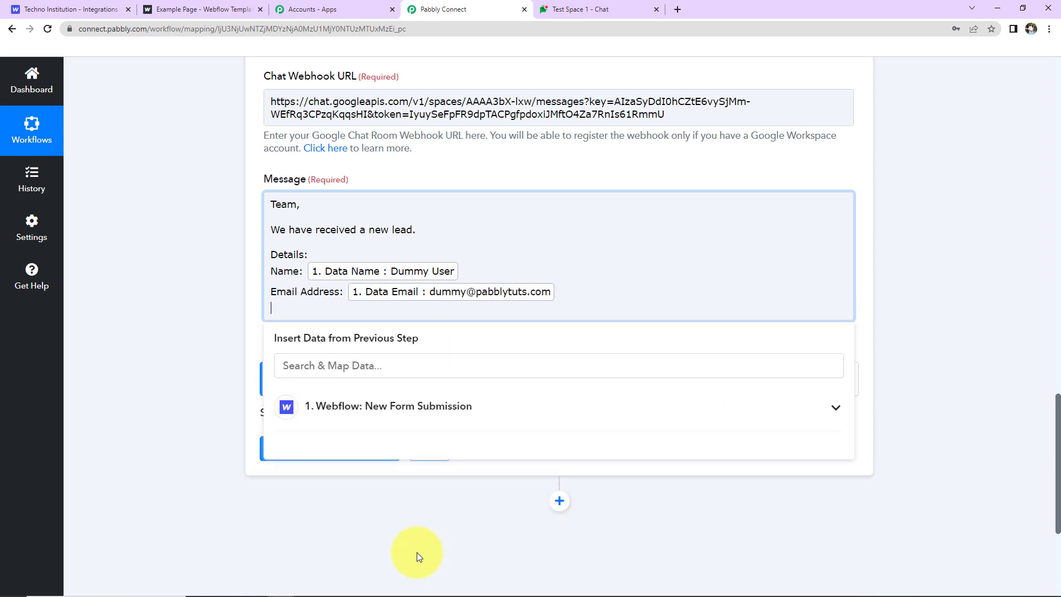
{"action": "type", "text": "Contact Number:"}
{"action": "left_click", "coordinate": [469, 409]}
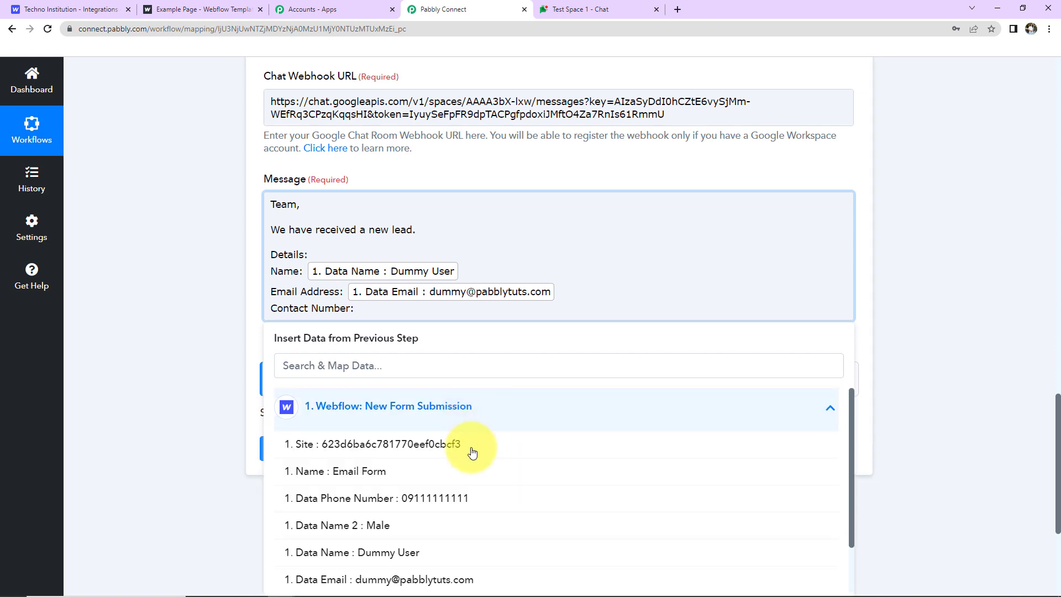
{"action": "left_click", "coordinate": [465, 500]}
Add an 'ID:' line mapped to the submission Id and a 'Regards' sign-off.
{"action": "key", "text": "Return"}
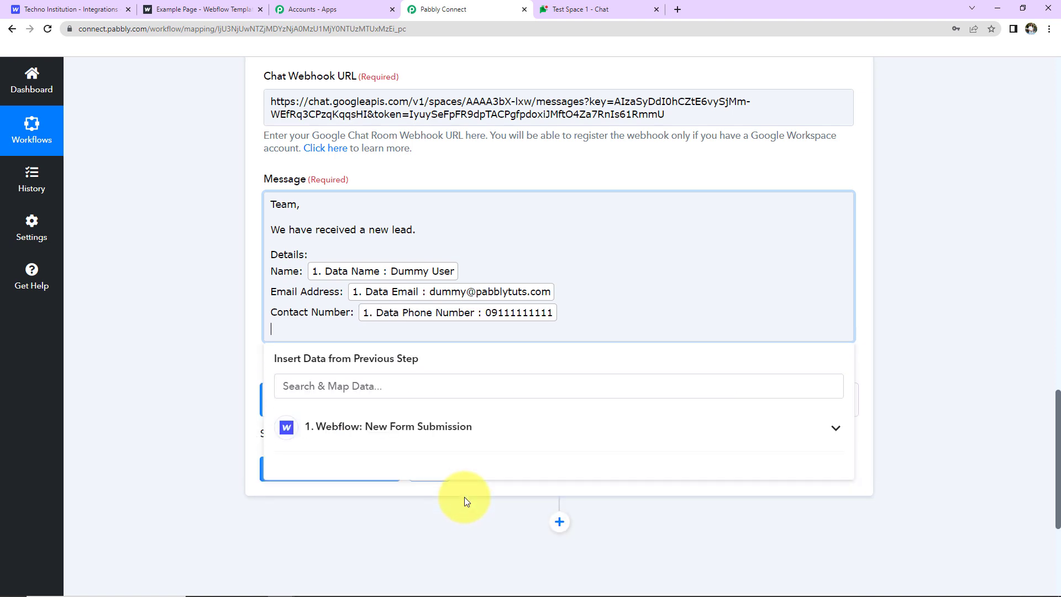
{"action": "type", "text": "ID:"}
{"action": "left_click", "coordinate": [403, 439]}
{"action": "scroll", "coordinate": [399, 552], "scroll_direction": "down", "scroll_amount": 1}
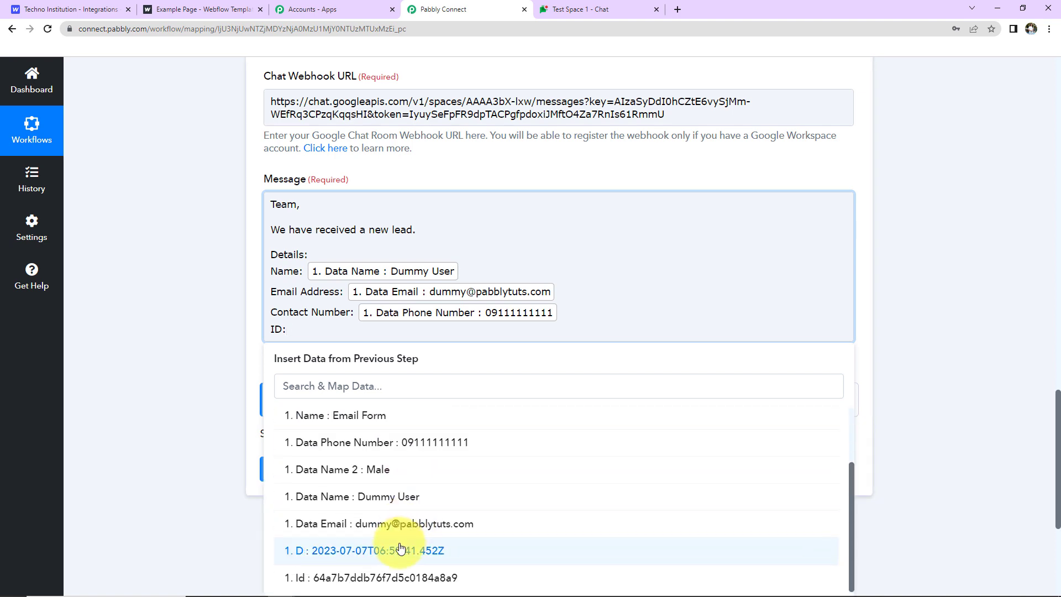
{"action": "left_click", "coordinate": [379, 575]}
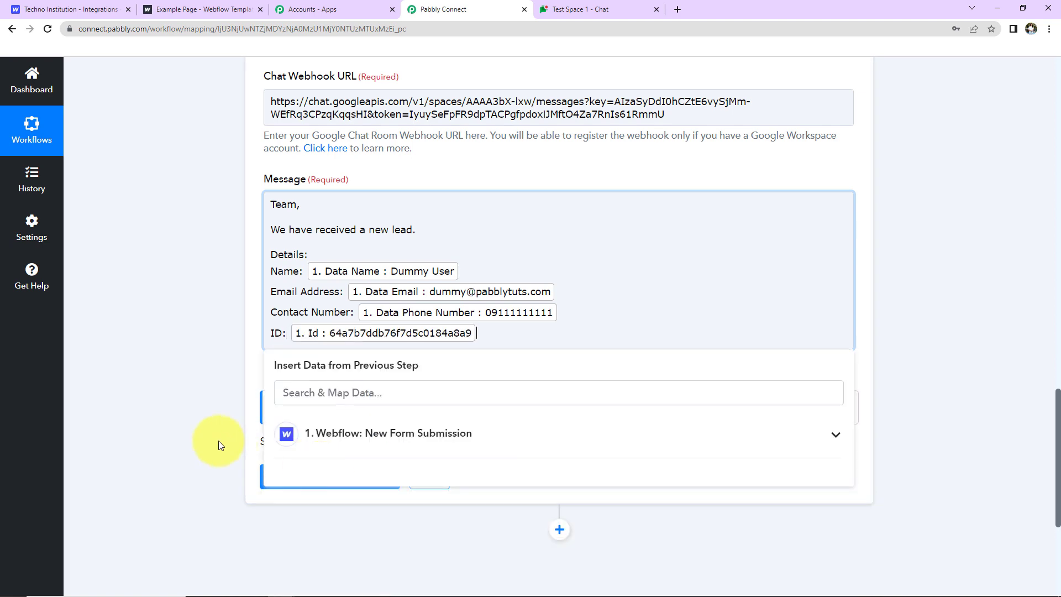
{"action": "key", "text": "Return"}
{"action": "key", "text": "Return"}
{"action": "type", "text": "Regards"}
Save the Google Chat step, send the test message, and confirm it posted in Test Space 1.
{"action": "left_click", "coordinate": [171, 387]}
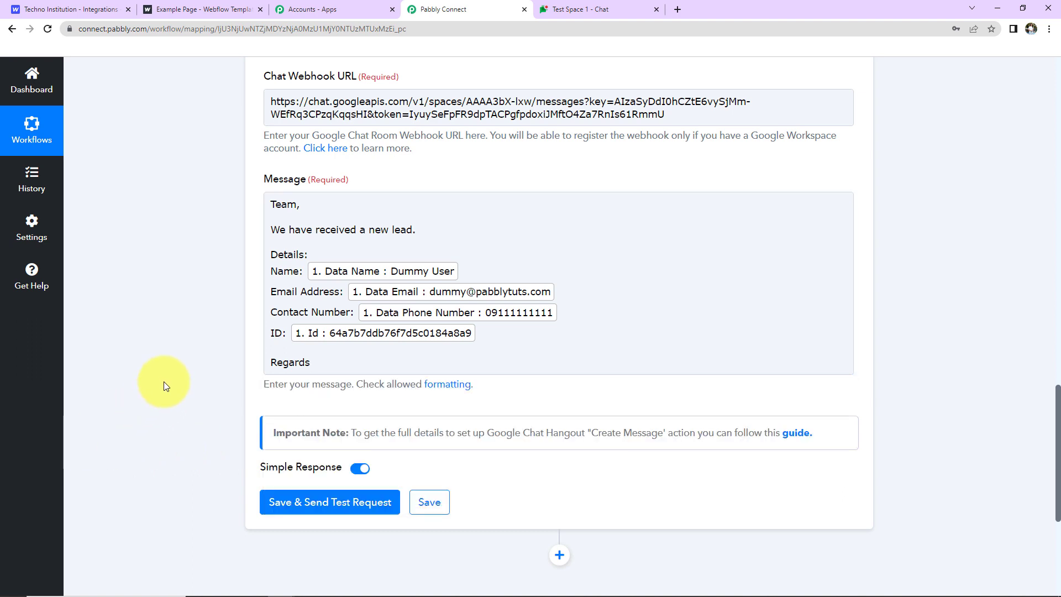
{"action": "left_click", "coordinate": [309, 503]}
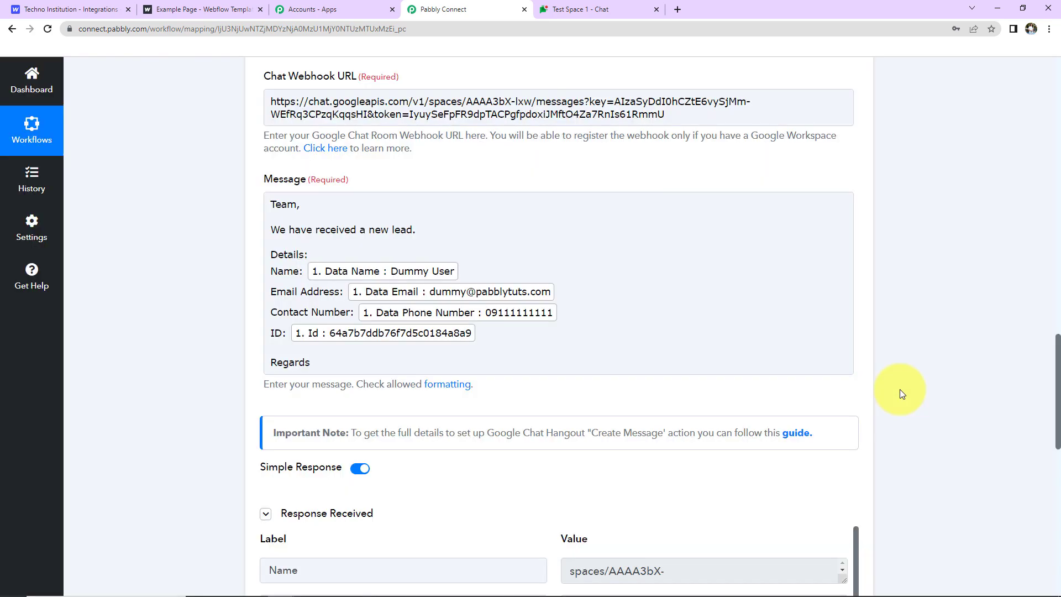
{"action": "scroll", "coordinate": [900, 389], "scroll_direction": "down", "scroll_amount": 7}
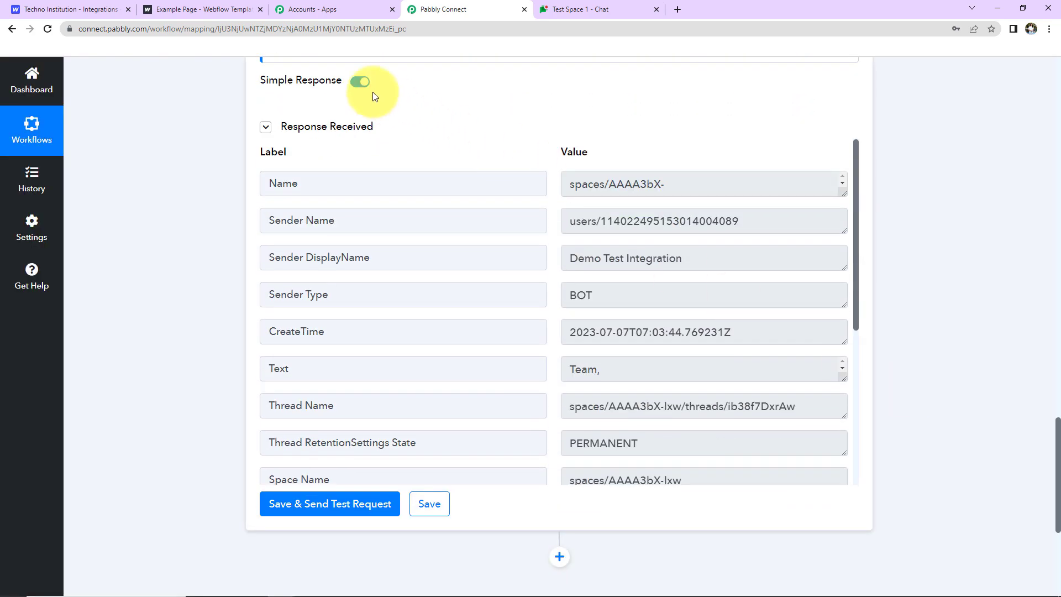
{"action": "left_click", "coordinate": [574, 10]}
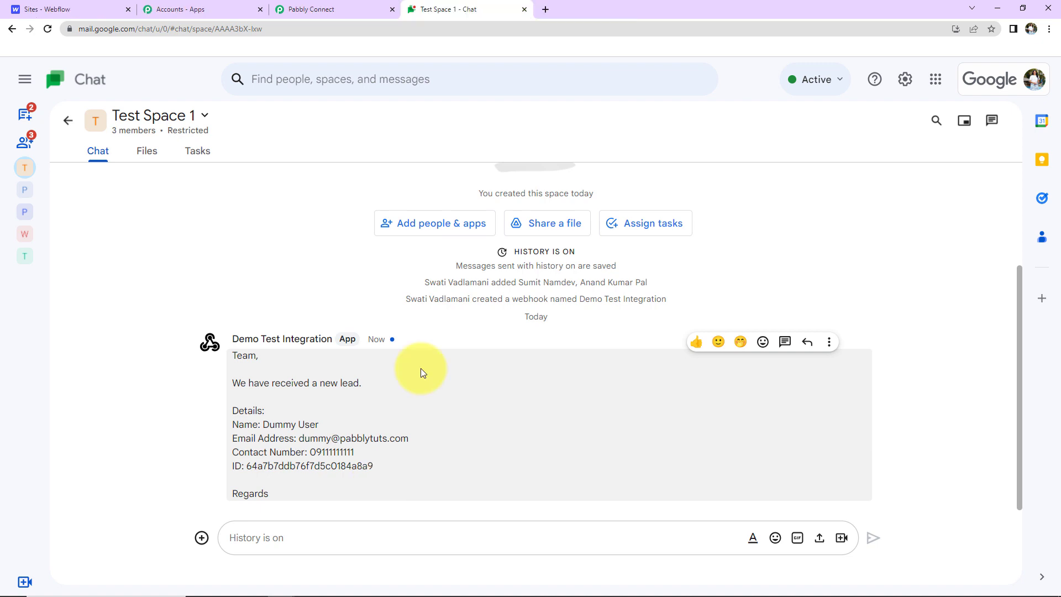
Open the live Techno Institution contact form and autofill name, email and phone from the saved entry.
{"action": "left_click", "coordinate": [75, 7]}
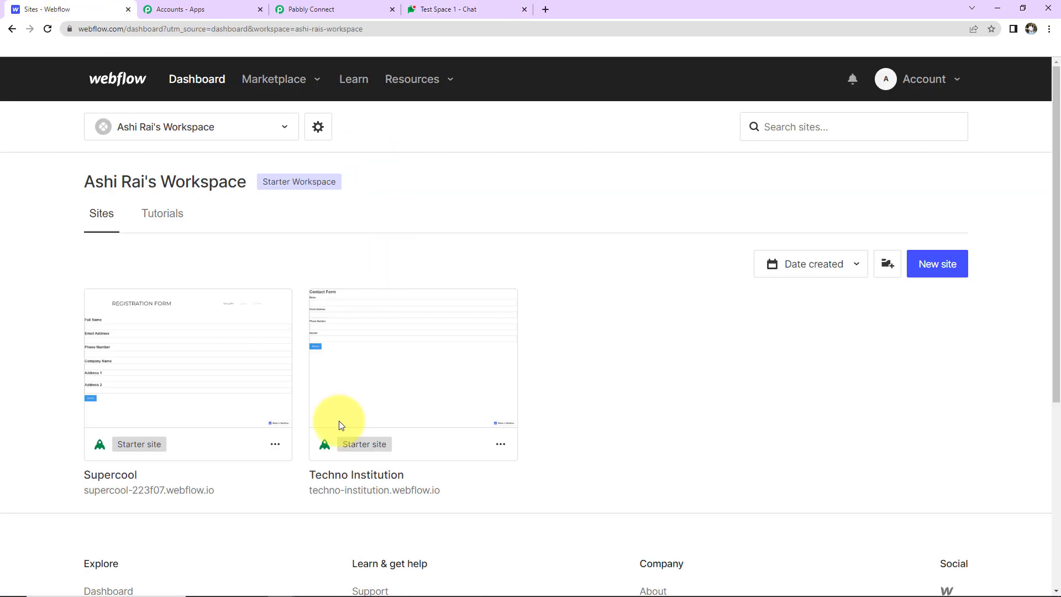
{"action": "left_click", "coordinate": [330, 491]}
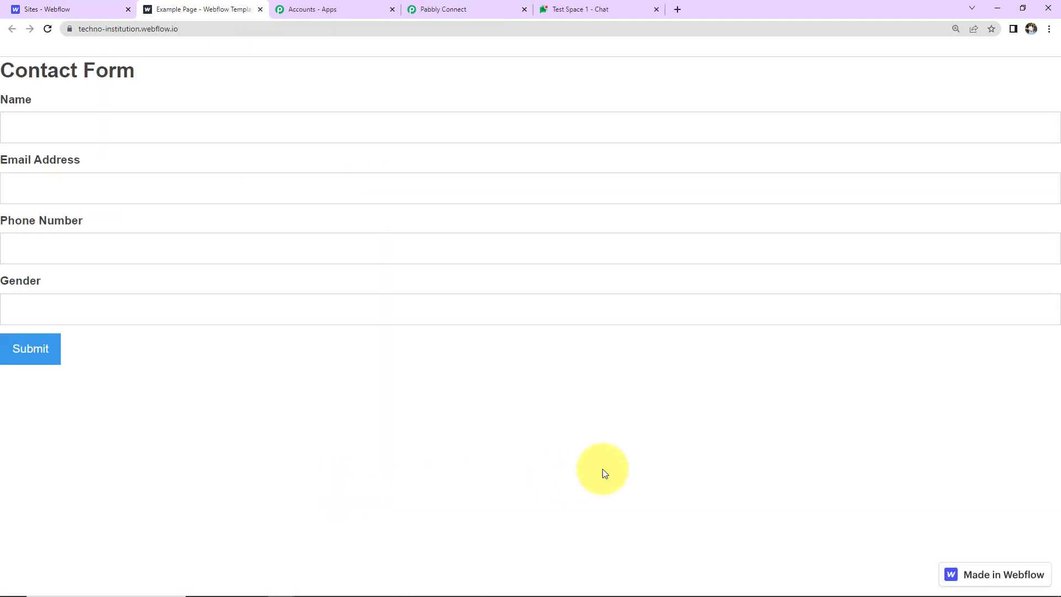
{"action": "left_click", "coordinate": [60, 120]}
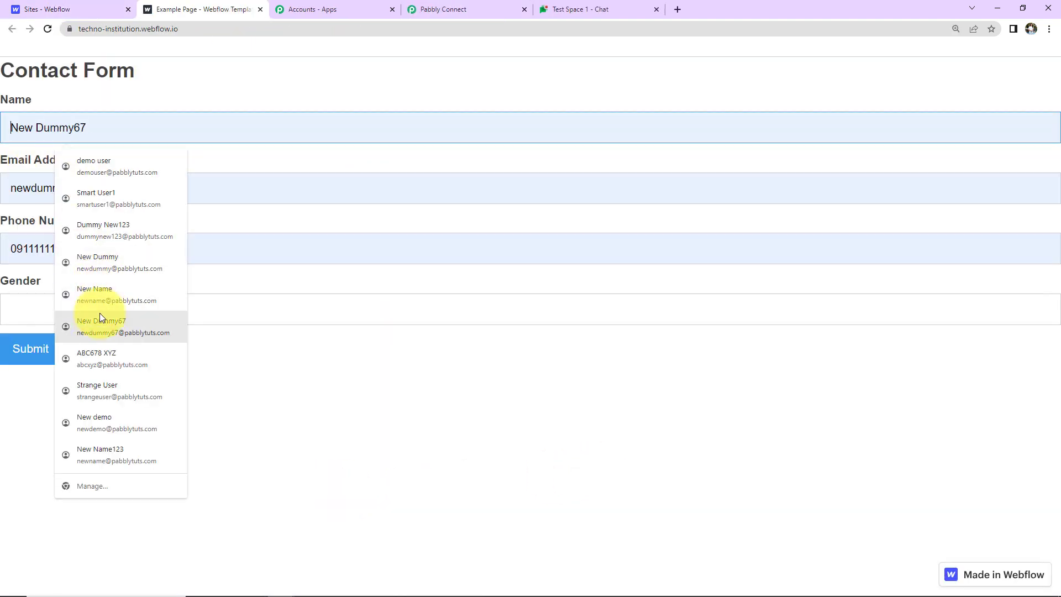
{"action": "left_click", "coordinate": [98, 322]}
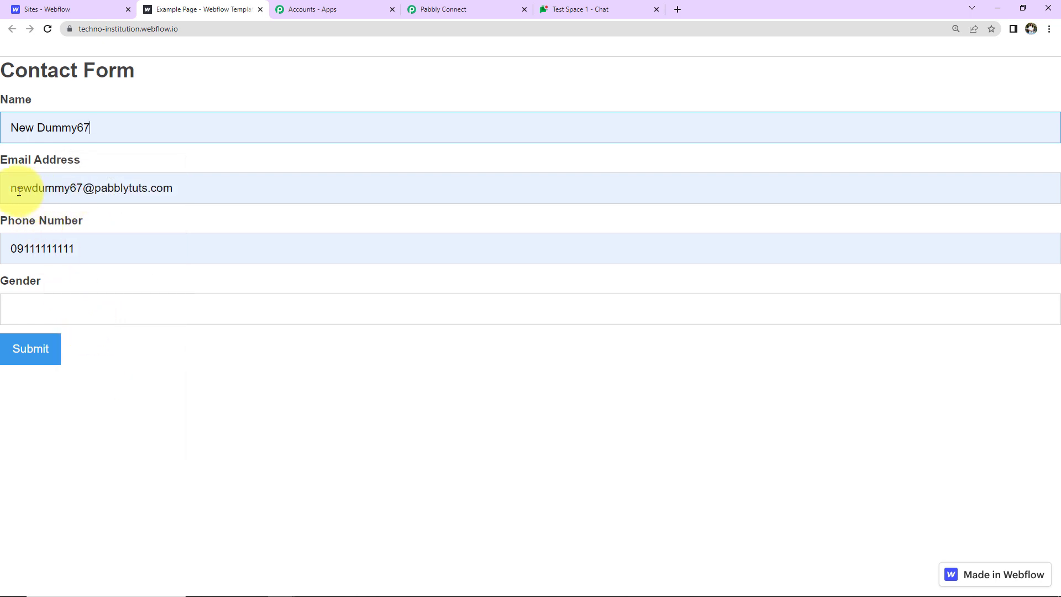
Enter 'Female' as gender, submit the form, and check the new lead message in Google Chat.
{"action": "left_click", "coordinate": [46, 312]}
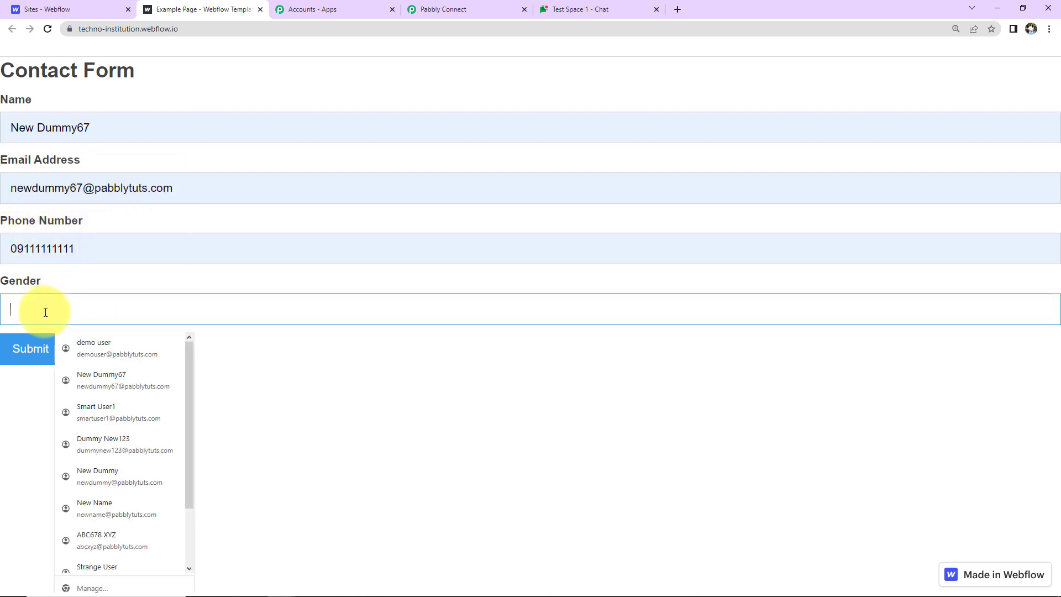
{"action": "type", "text": "Female"}
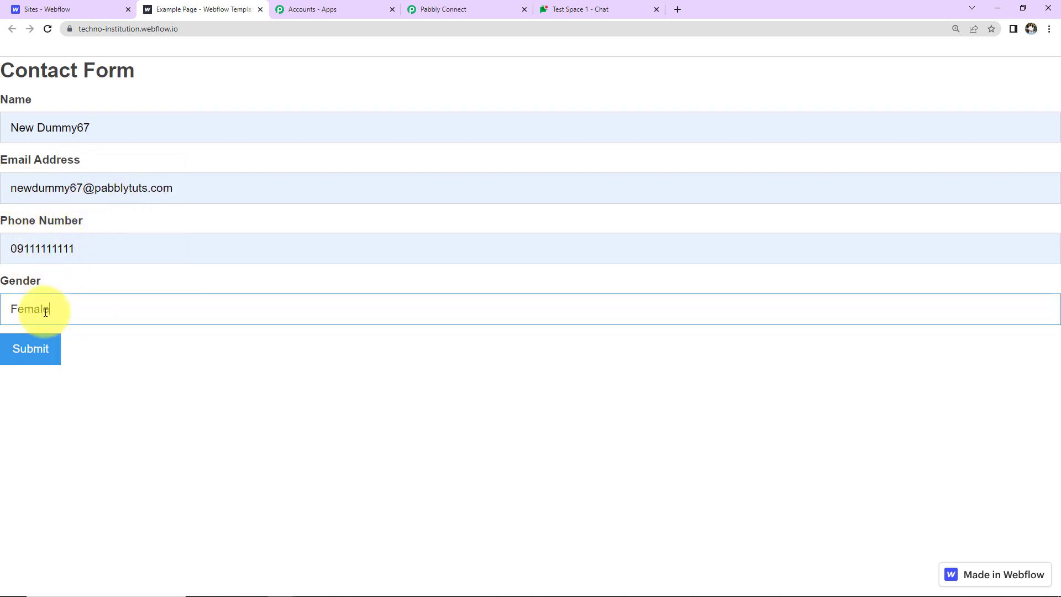
{"action": "left_click", "coordinate": [46, 349]}
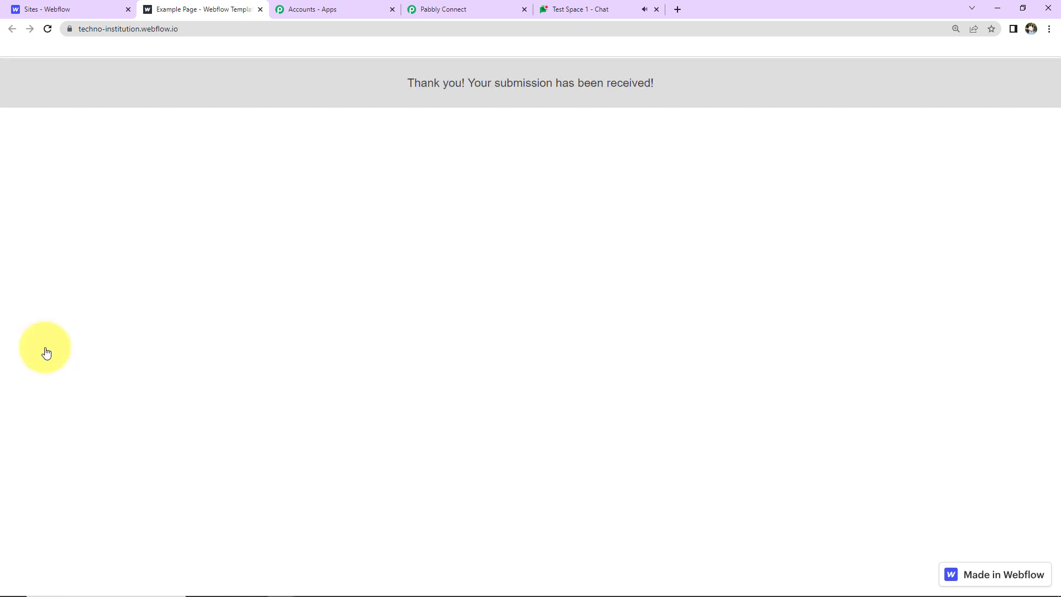
{"action": "left_click", "coordinate": [602, 11]}
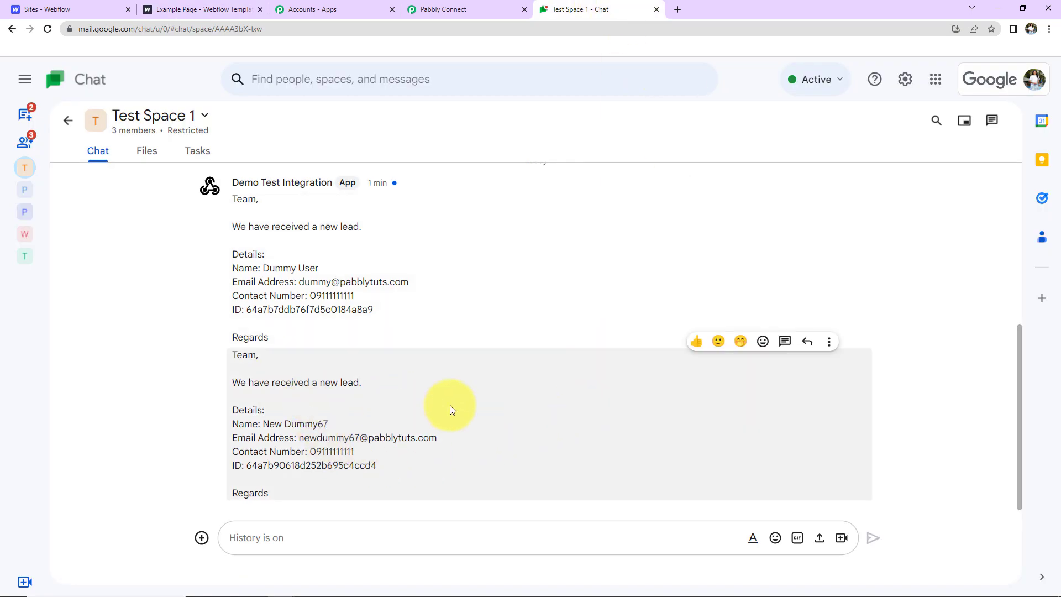
Return to the Pabbly Connect workflow and collapse the Webflow New Form Submission trigger step.
{"action": "left_click", "coordinate": [463, 8]}
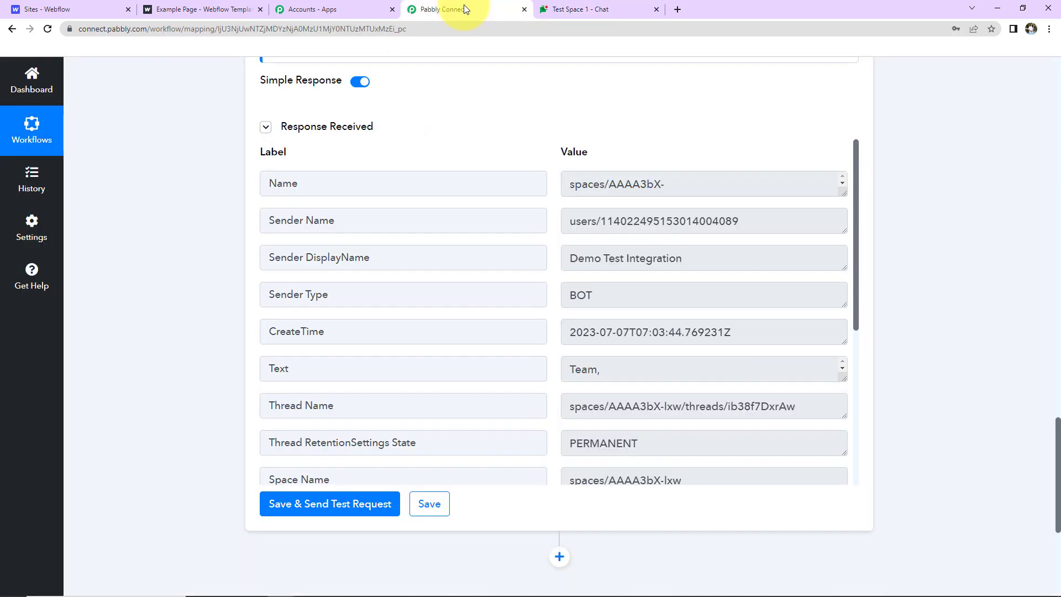
{"action": "left_click_drag", "start_coordinate": [1056, 486], "coordinate": [1034, 18]}
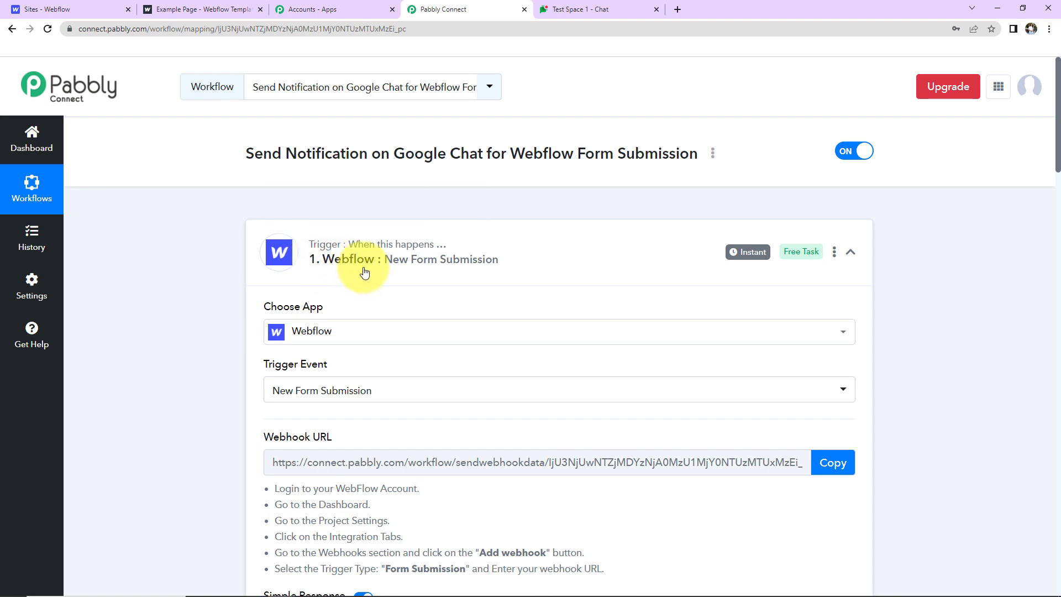
{"action": "left_click", "coordinate": [859, 257]}
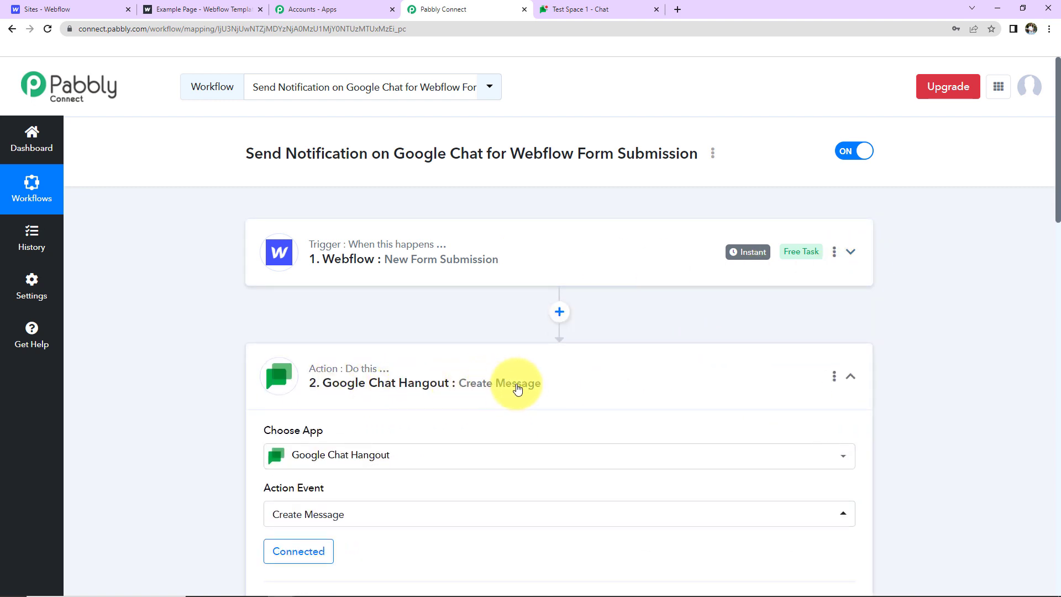
{"action": "left_click", "coordinate": [850, 376]}
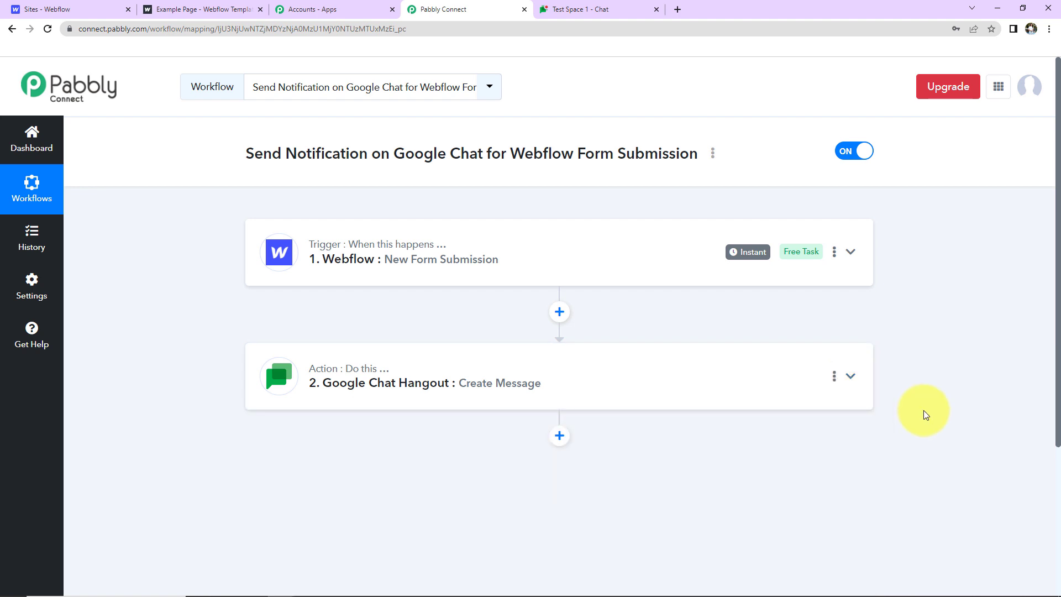